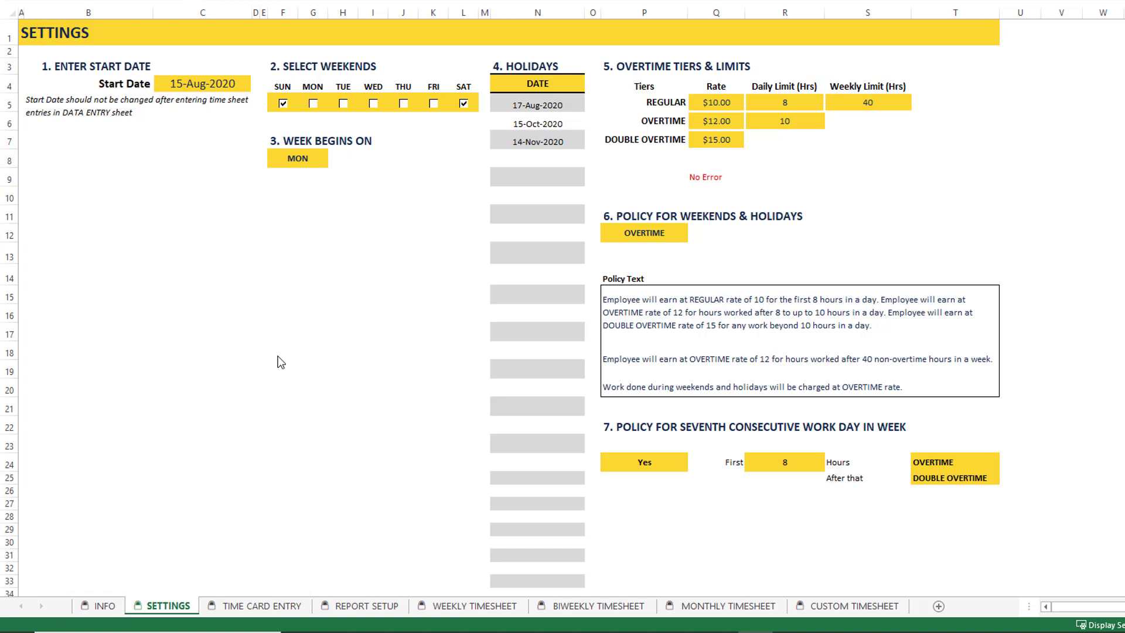
Pass through TIME CARD ENTRY to the top of REPORT SETUP, showing employee ID 1
{"action": "left_click", "coordinate": [286, 607]}
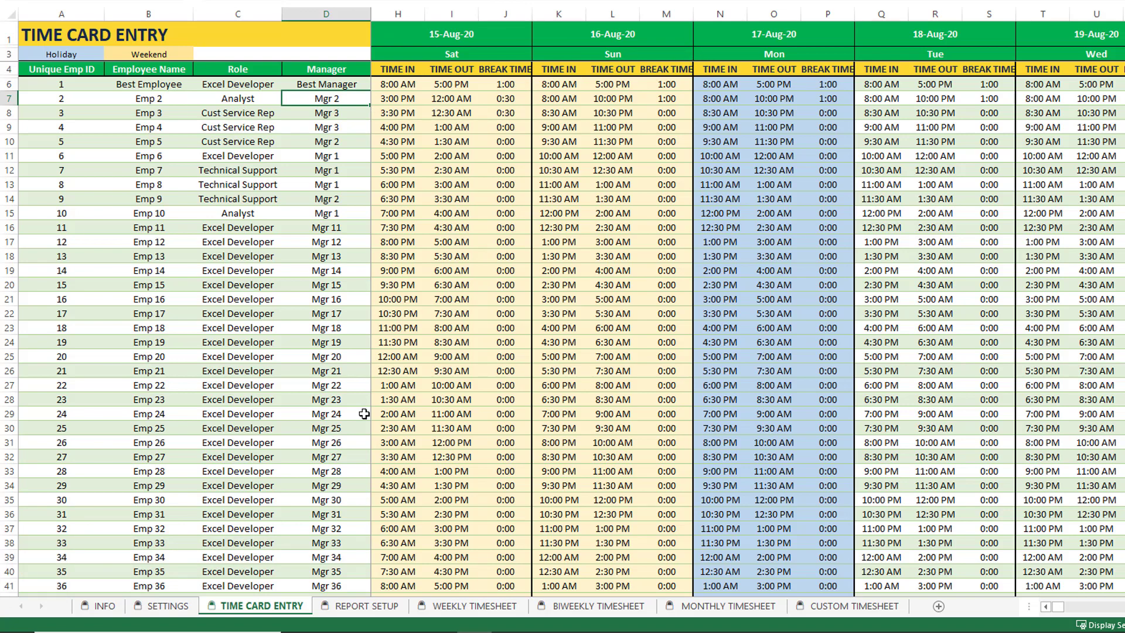
{"action": "left_click", "coordinate": [377, 607]}
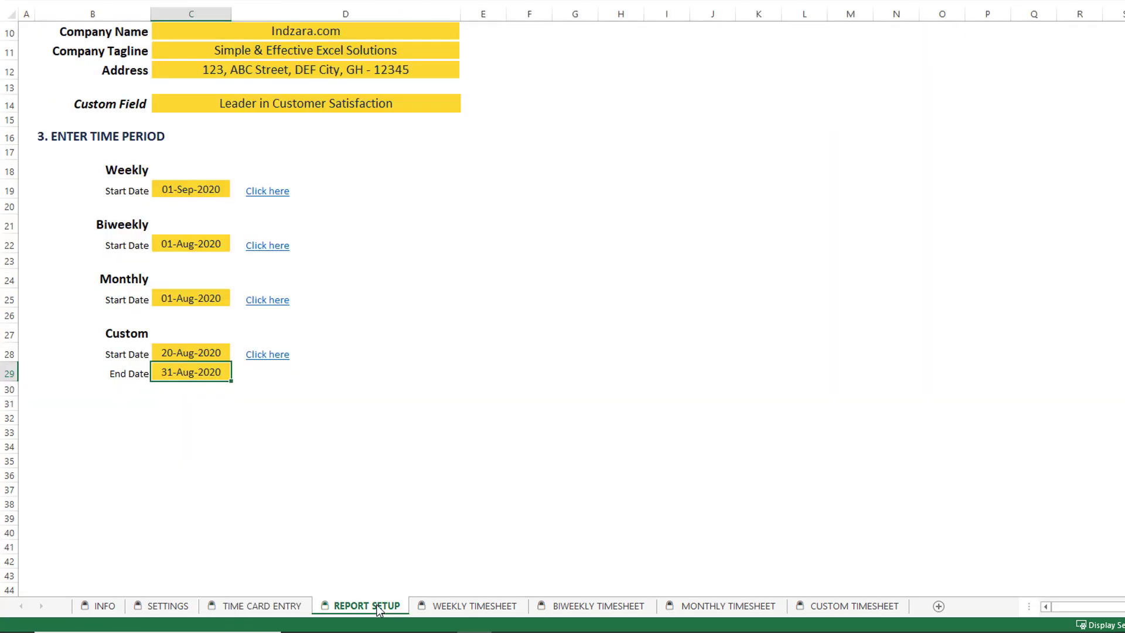
{"action": "scroll", "coordinate": [369, 240], "scroll_direction": "up", "scroll_amount": 3}
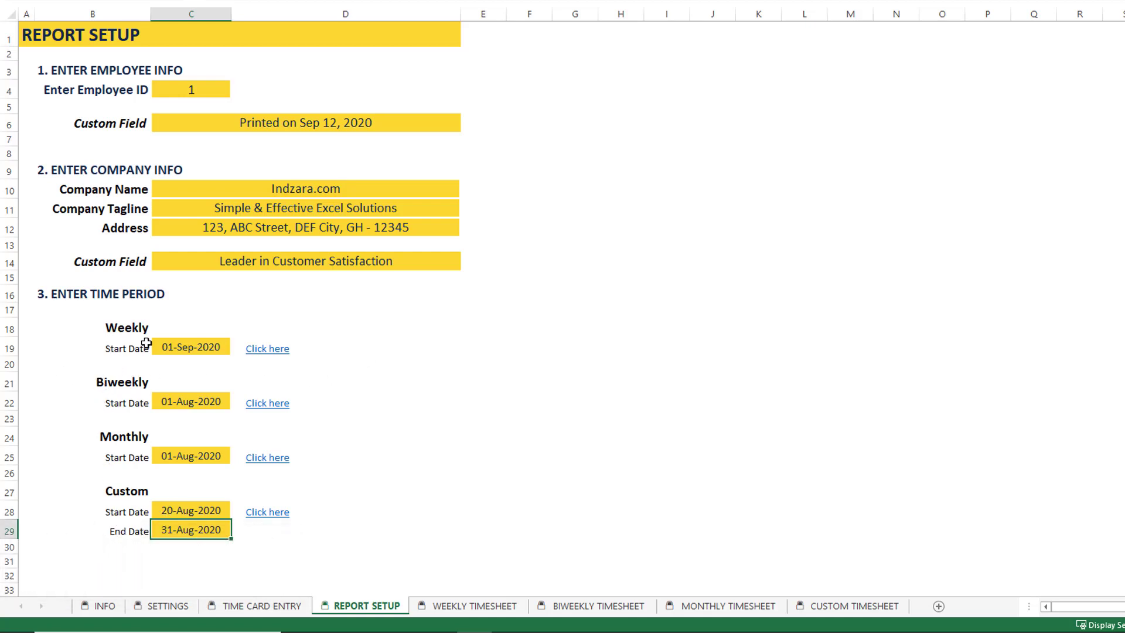
Generate the weekly timesheet for 01–07 Sep 2020, totalling 40 hours and $432.00
{"action": "left_click", "coordinate": [281, 349]}
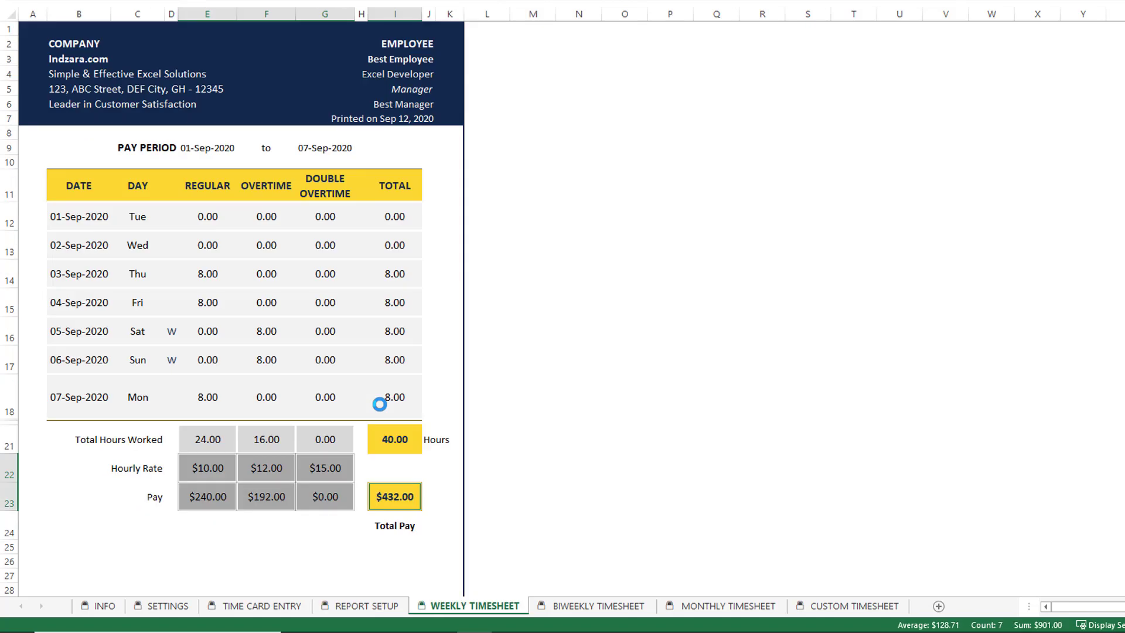
{"action": "left_click", "coordinate": [525, 337]}
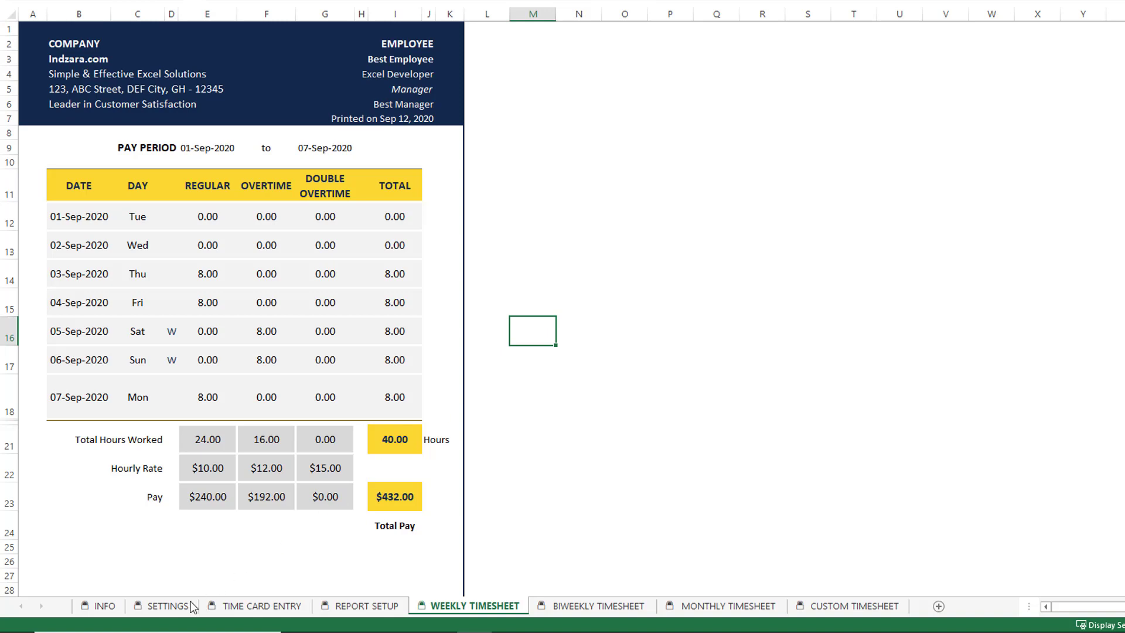
Cycle through the SETTINGS and TIME CARD ENTRY sheets and return to REPORT SETUP
{"action": "left_click", "coordinate": [173, 606]}
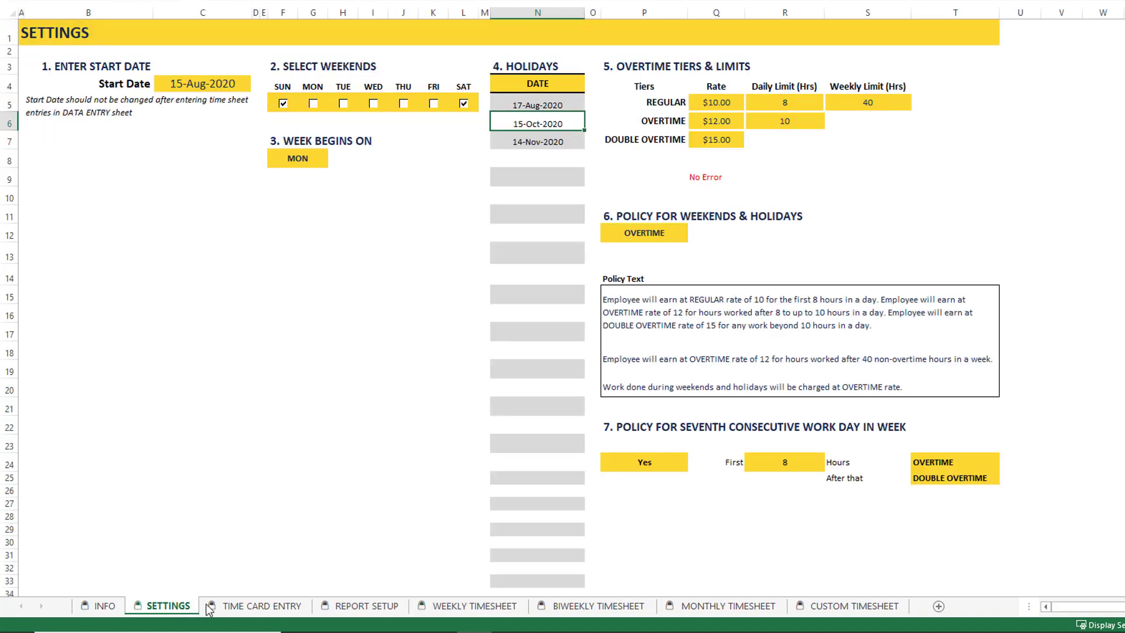
{"action": "left_click", "coordinate": [253, 607]}
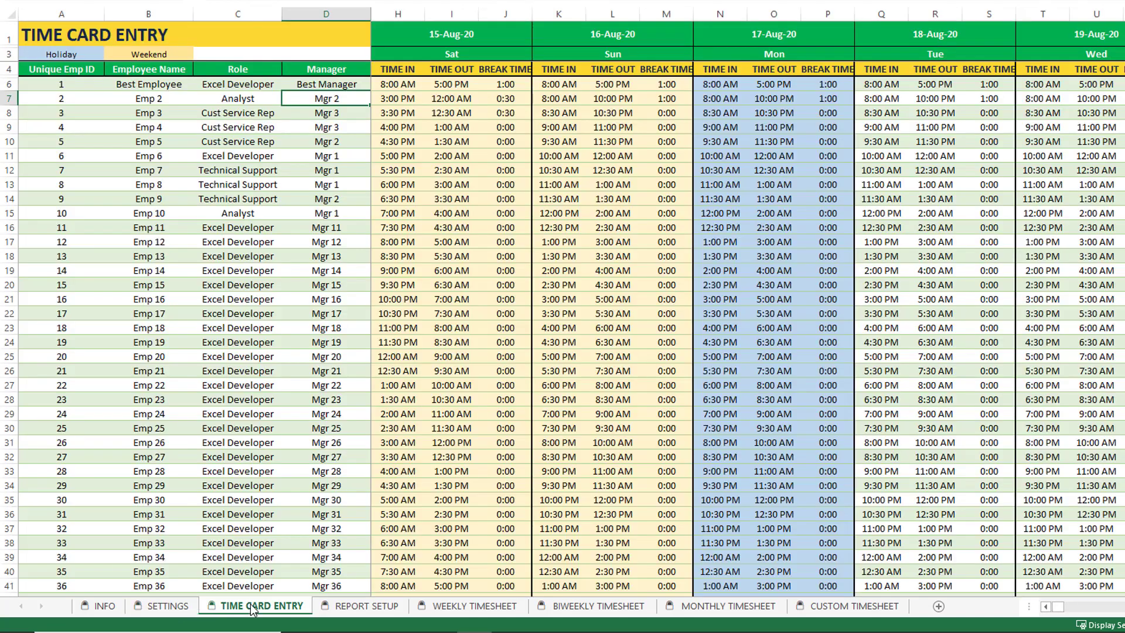
{"action": "left_click", "coordinate": [372, 606]}
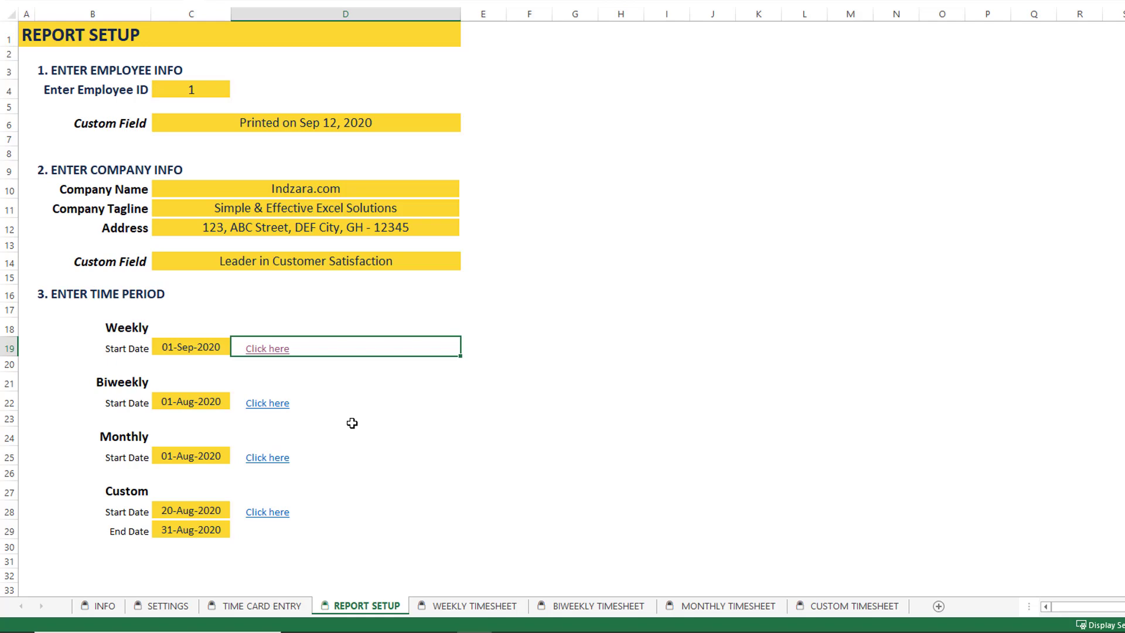
On the SETTINGS sheet, keep MON as the day the week begins
{"action": "left_click", "coordinate": [166, 608]}
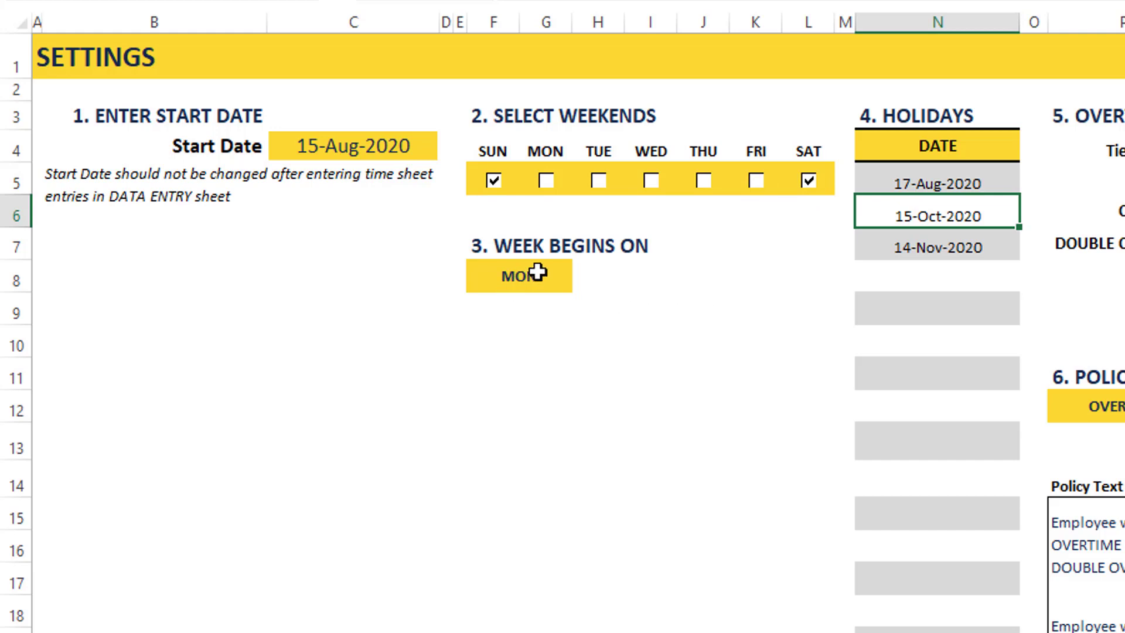
{"action": "left_click", "coordinate": [557, 284]}
{"action": "left_click", "coordinate": [582, 285]}
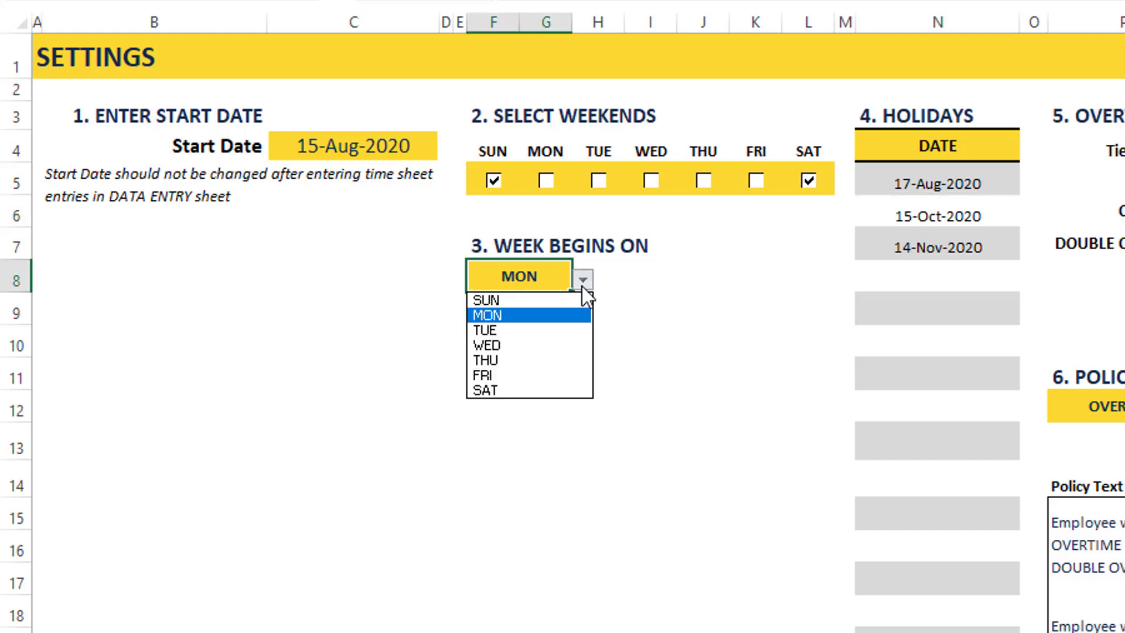
{"action": "left_click", "coordinate": [582, 285]}
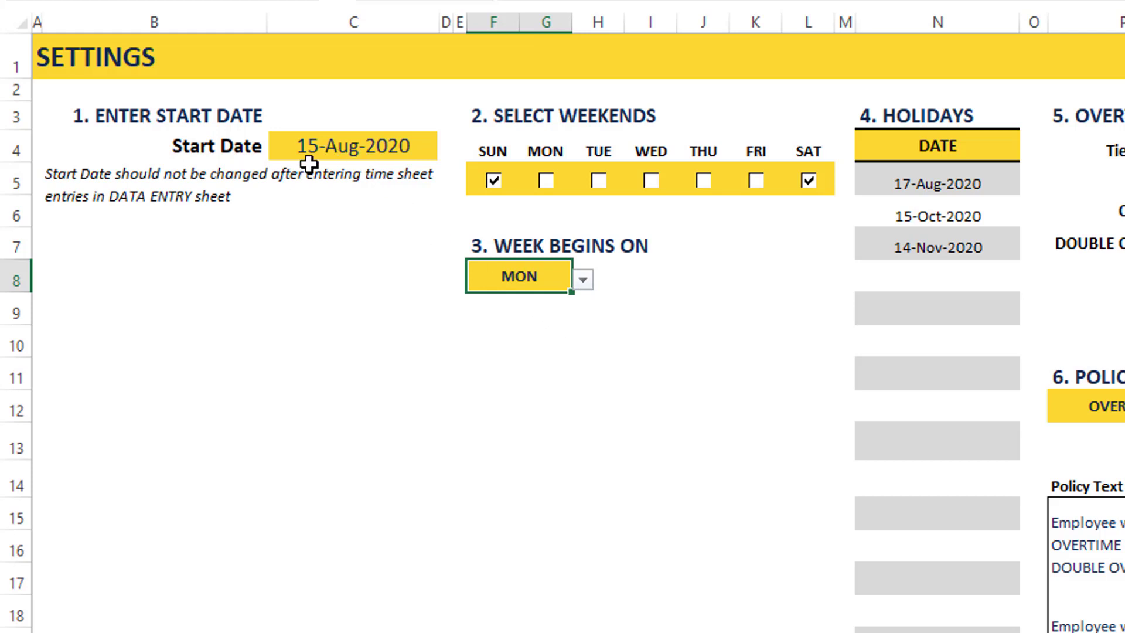
{"action": "left_click", "coordinate": [317, 145]}
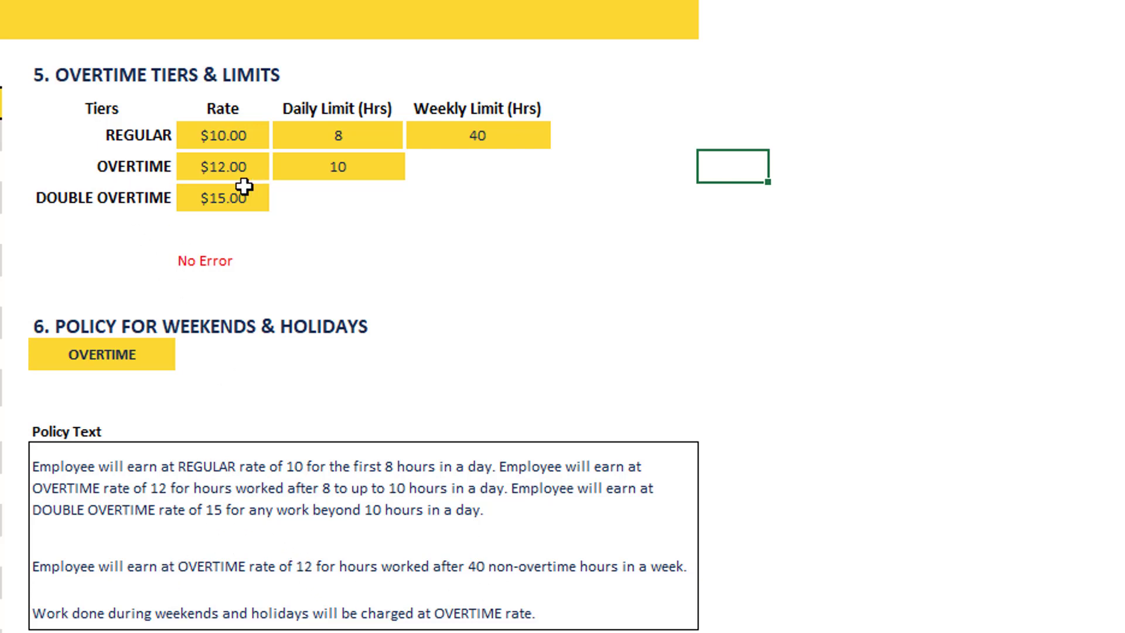
{"action": "left_click", "coordinate": [168, 347]}
{"action": "left_click", "coordinate": [184, 363]}
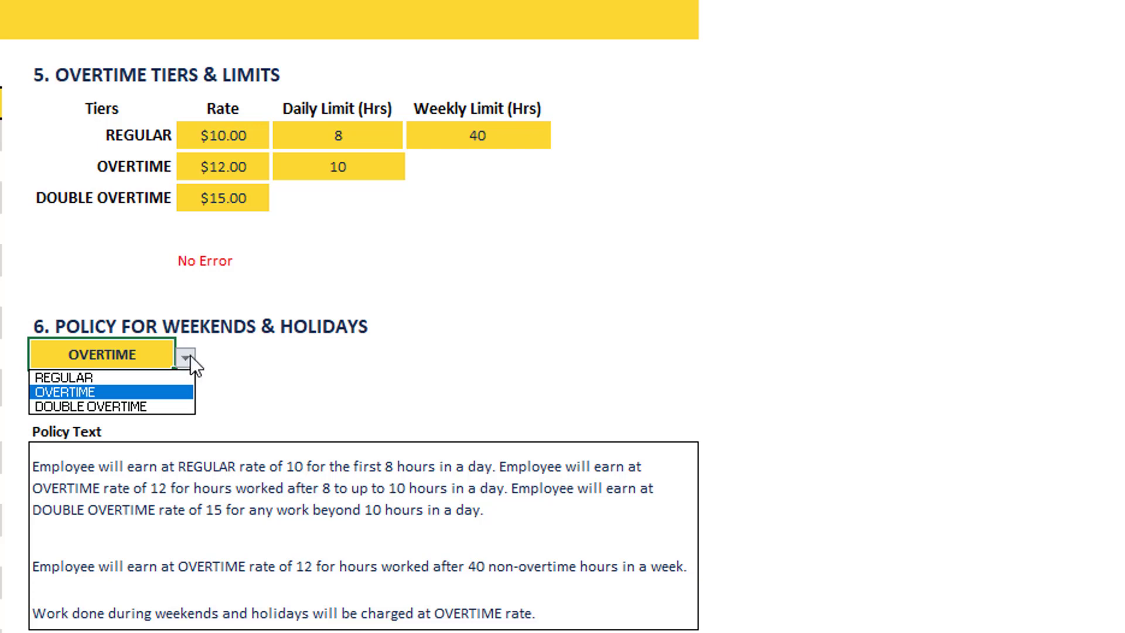
{"action": "key", "text": "Escape"}
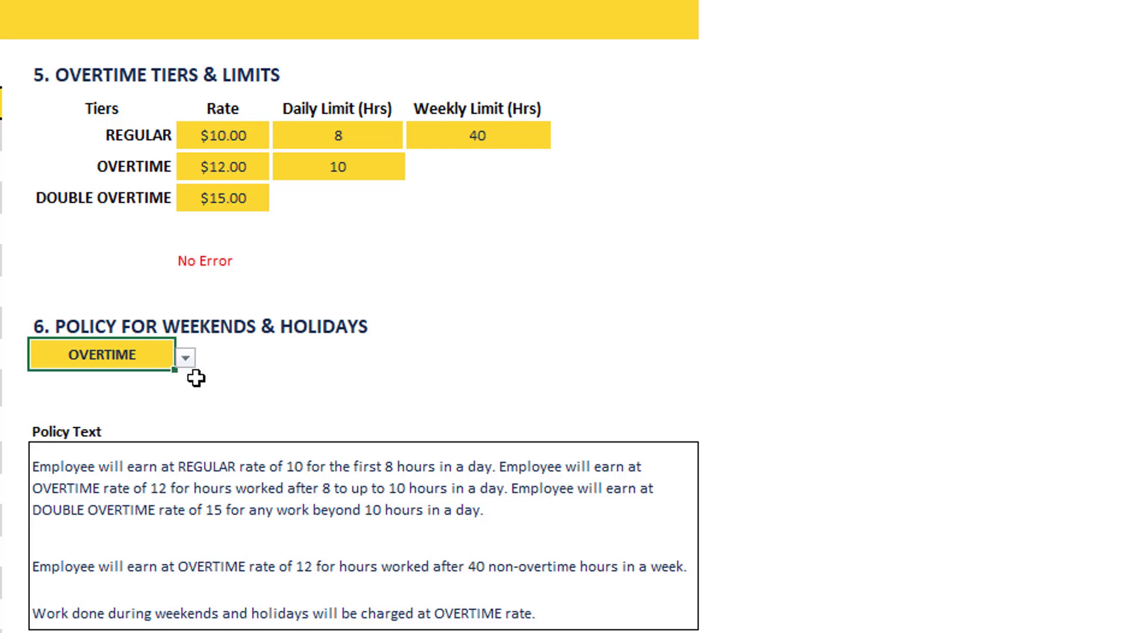
{"action": "scroll", "coordinate": [196, 378], "scroll_direction": "down", "scroll_amount": 5}
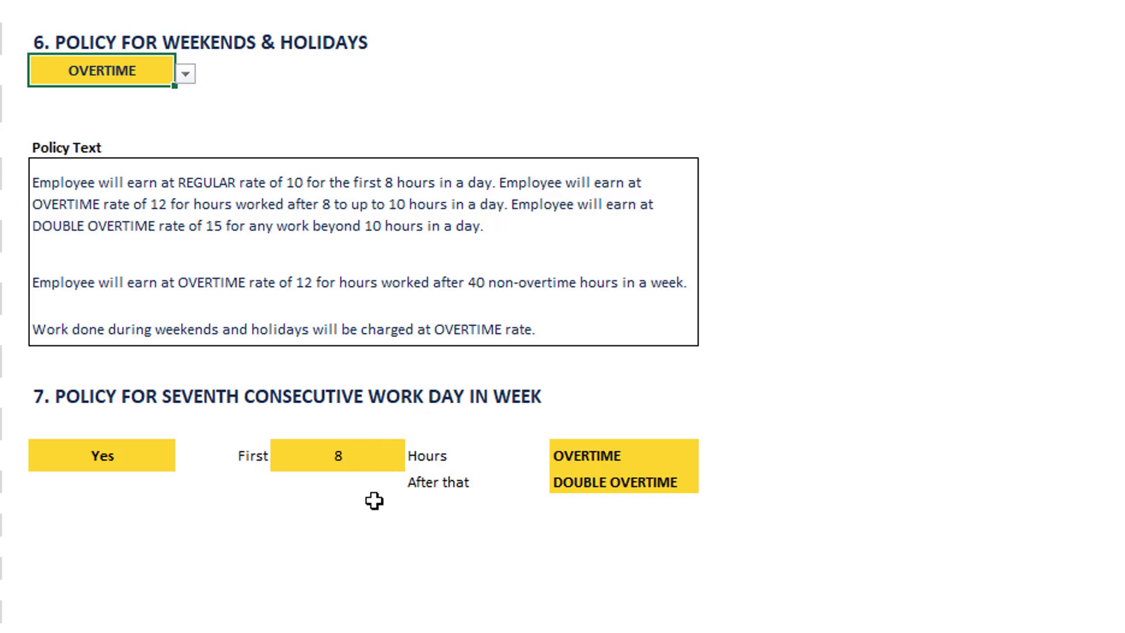
{"action": "left_click", "coordinate": [161, 461]}
{"action": "left_click", "coordinate": [178, 466]}
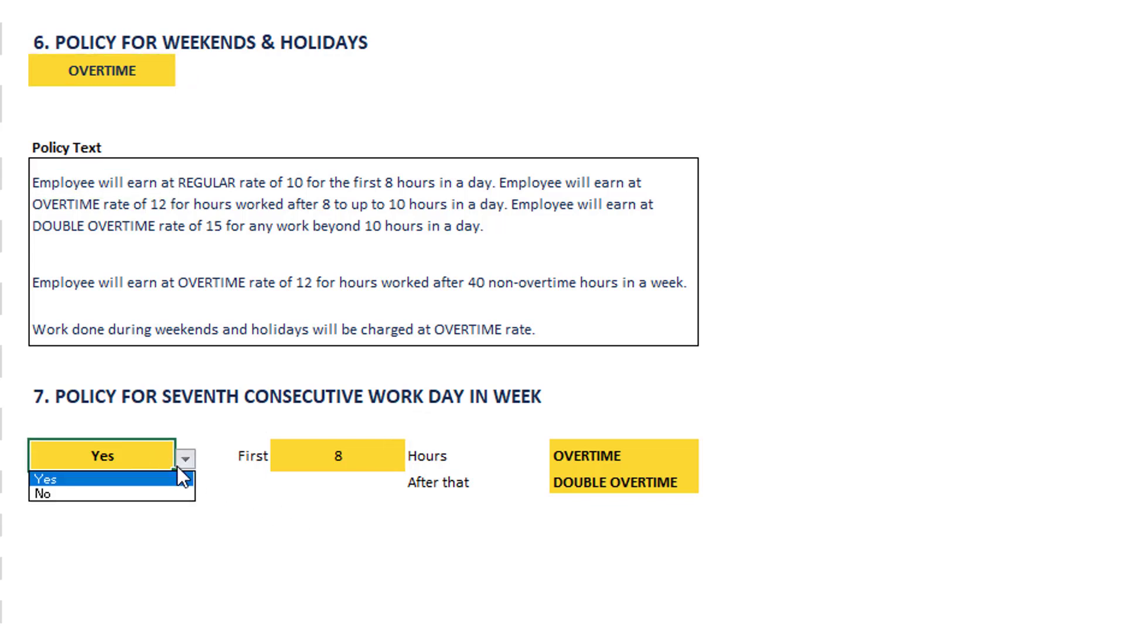
{"action": "left_click", "coordinate": [183, 465]}
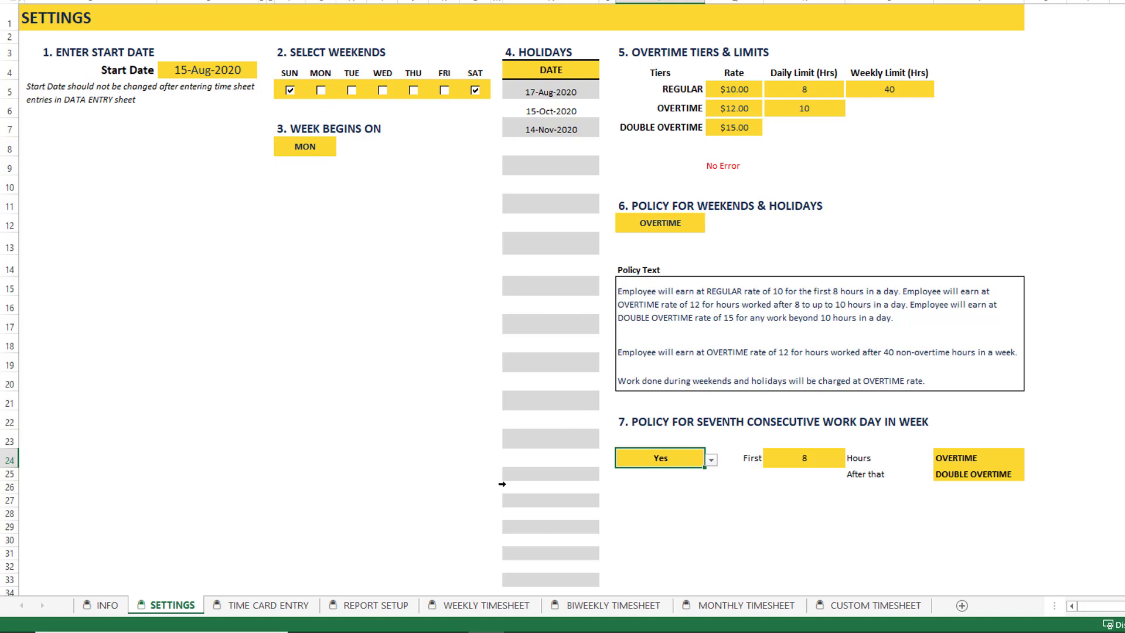
{"action": "left_click", "coordinate": [271, 605]}
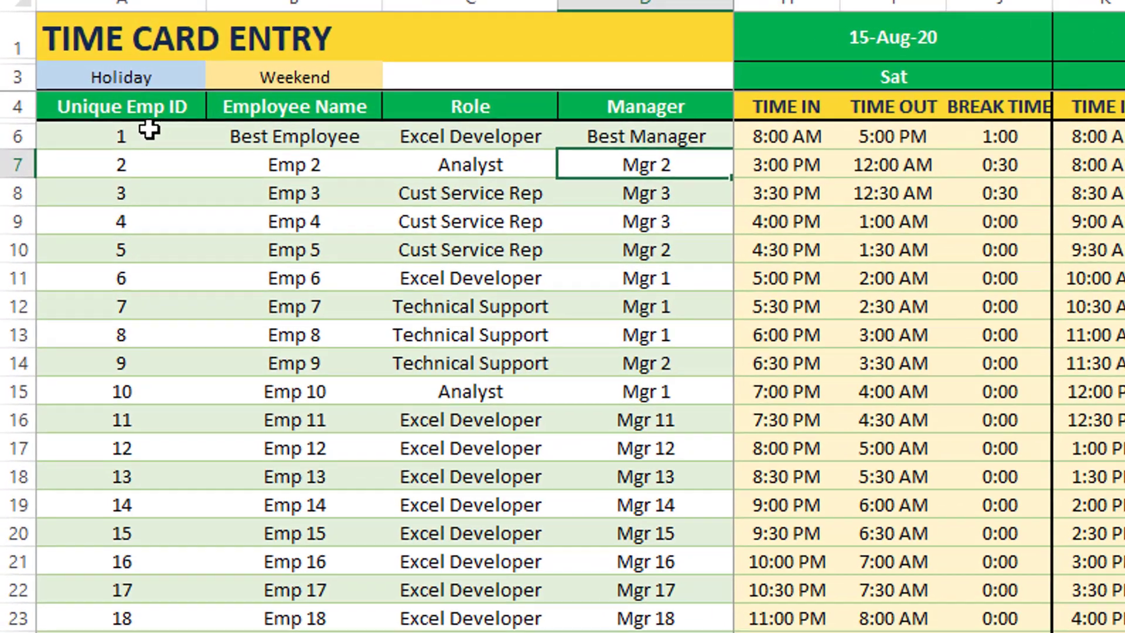
{"action": "left_click", "coordinate": [150, 130]}
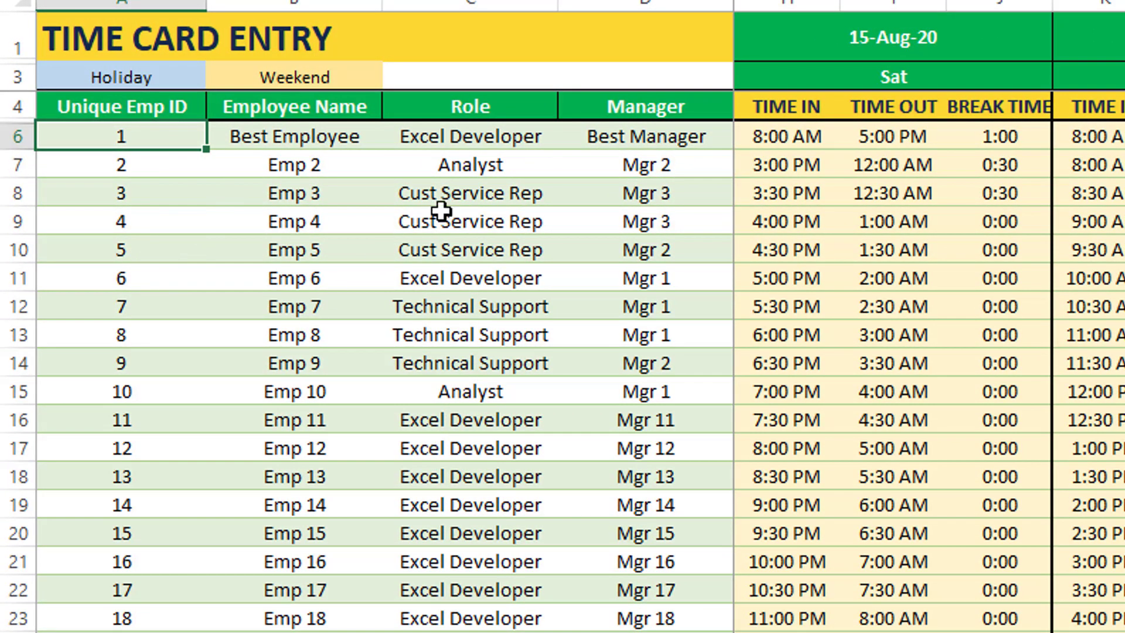
{"action": "left_click", "coordinate": [491, 139]}
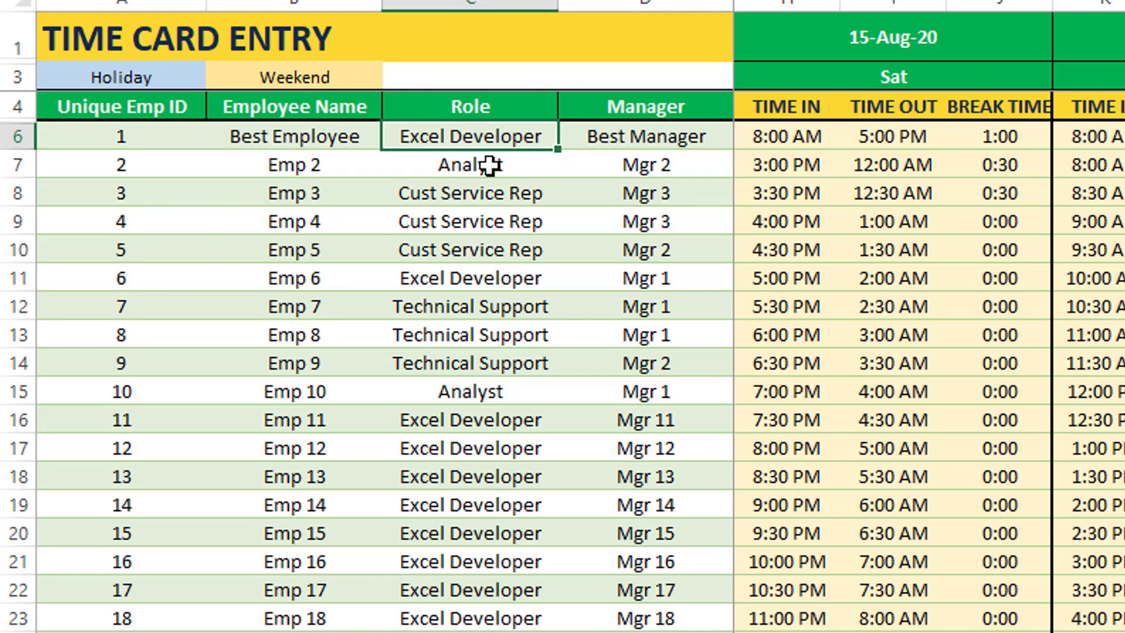
{"action": "left_click", "coordinate": [658, 141]}
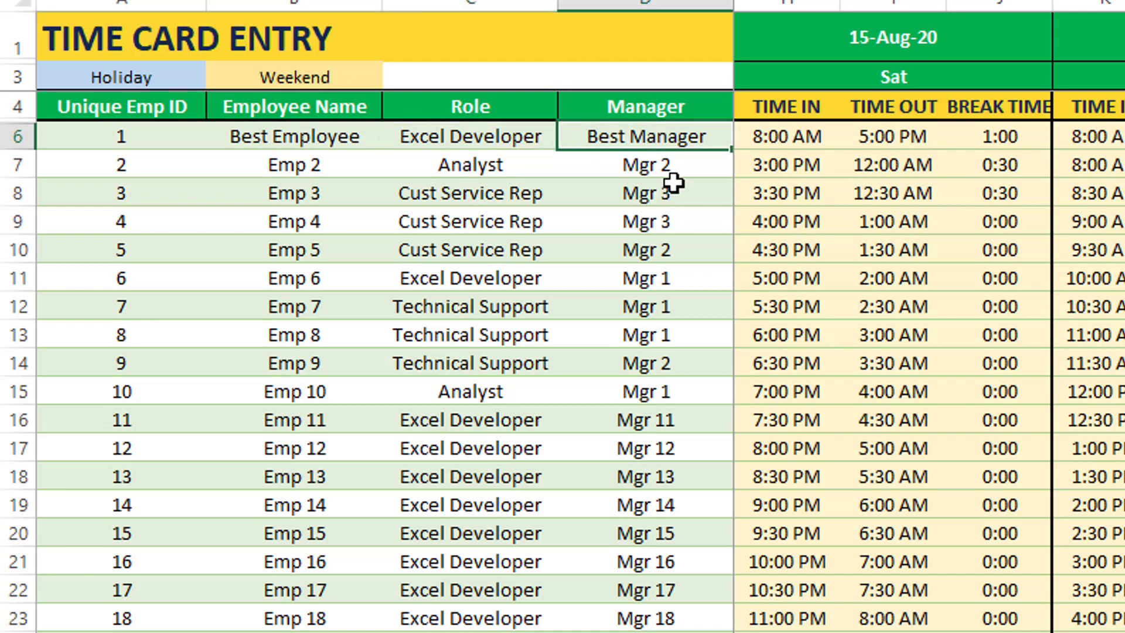
{"action": "left_click", "coordinate": [675, 105]}
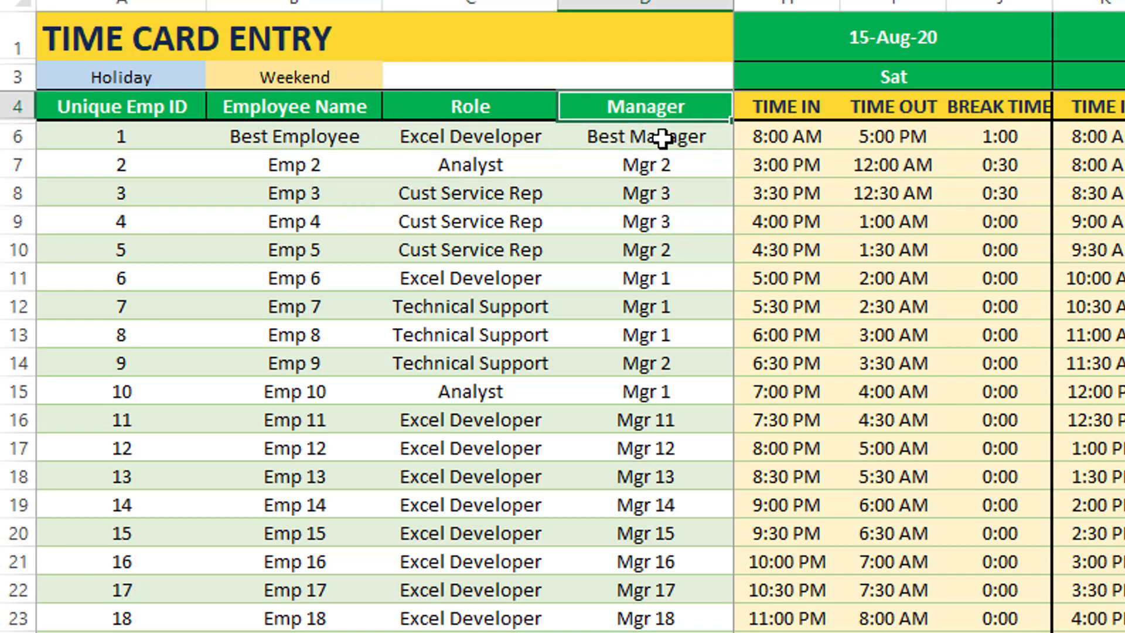
{"action": "left_click", "coordinate": [703, 136]}
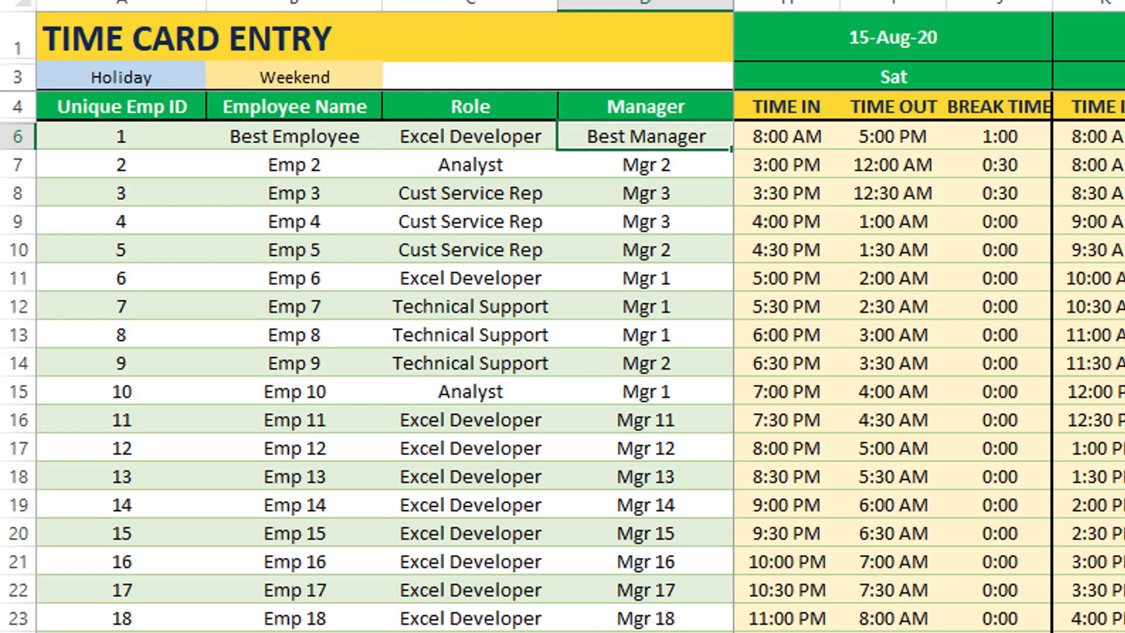
{"action": "scroll", "coordinate": [929, 351], "scroll_direction": "left", "scroll_amount": 5}
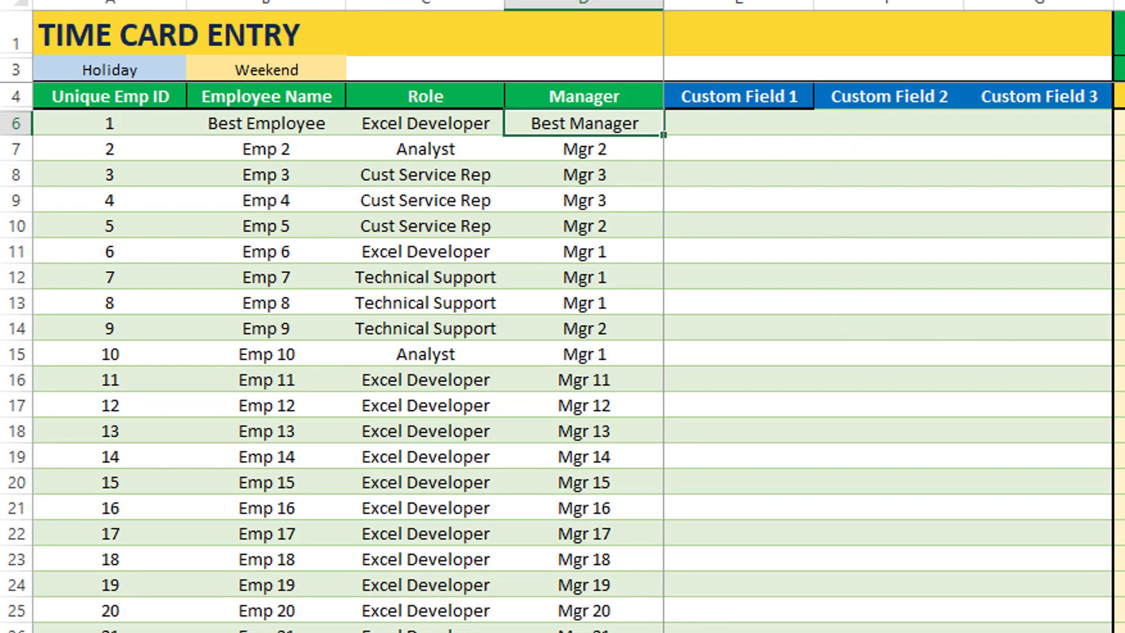
{"action": "scroll", "coordinate": [888, 351], "scroll_direction": "right", "scroll_amount": 3}
{"action": "scroll", "coordinate": [890, 352], "scroll_direction": "right", "scroll_amount": 1}
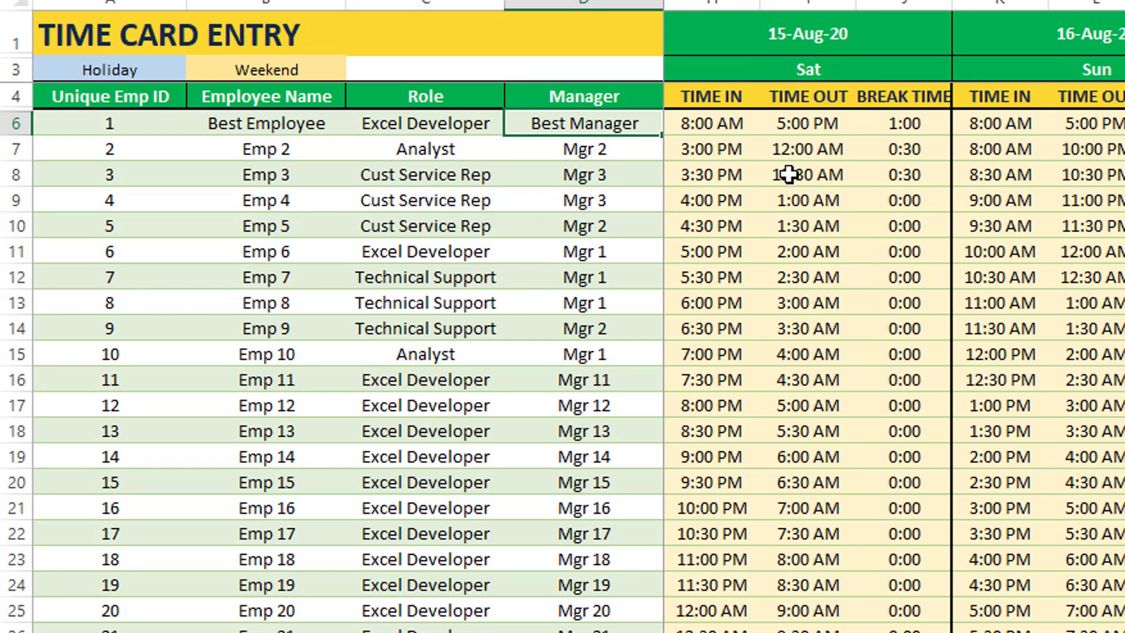
Enter 20:00 as Best Employee's Saturday time-in on 15-Aug-20
{"action": "left_click", "coordinate": [715, 124]}
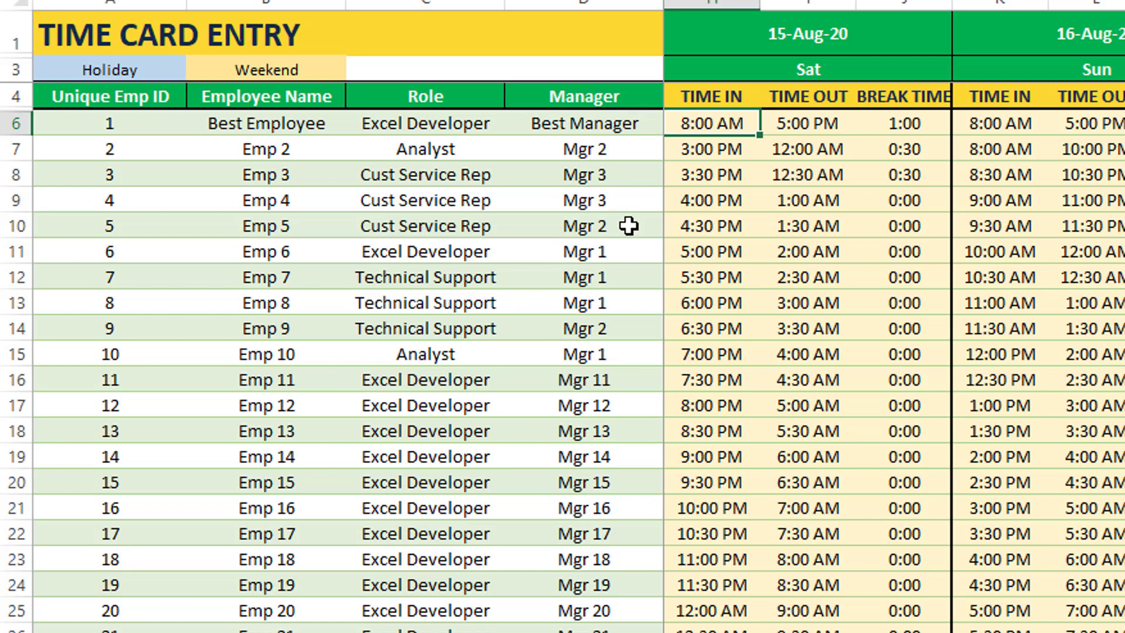
{"action": "type", "text": "20"}
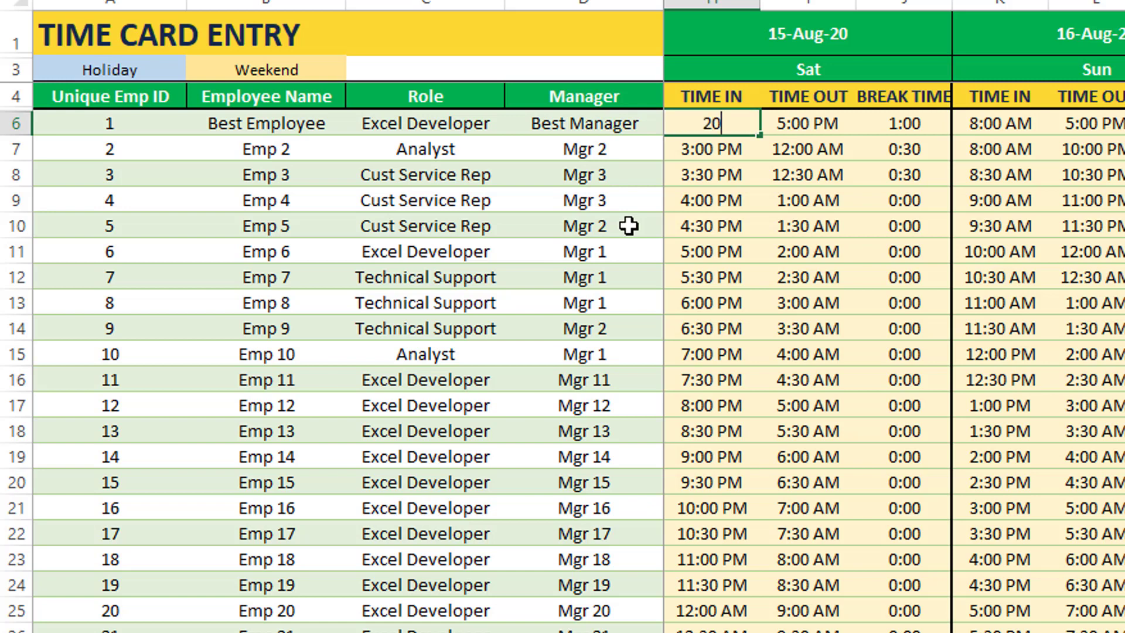
{"action": "type", "text": ":00"}
{"action": "key", "text": "Tab"}
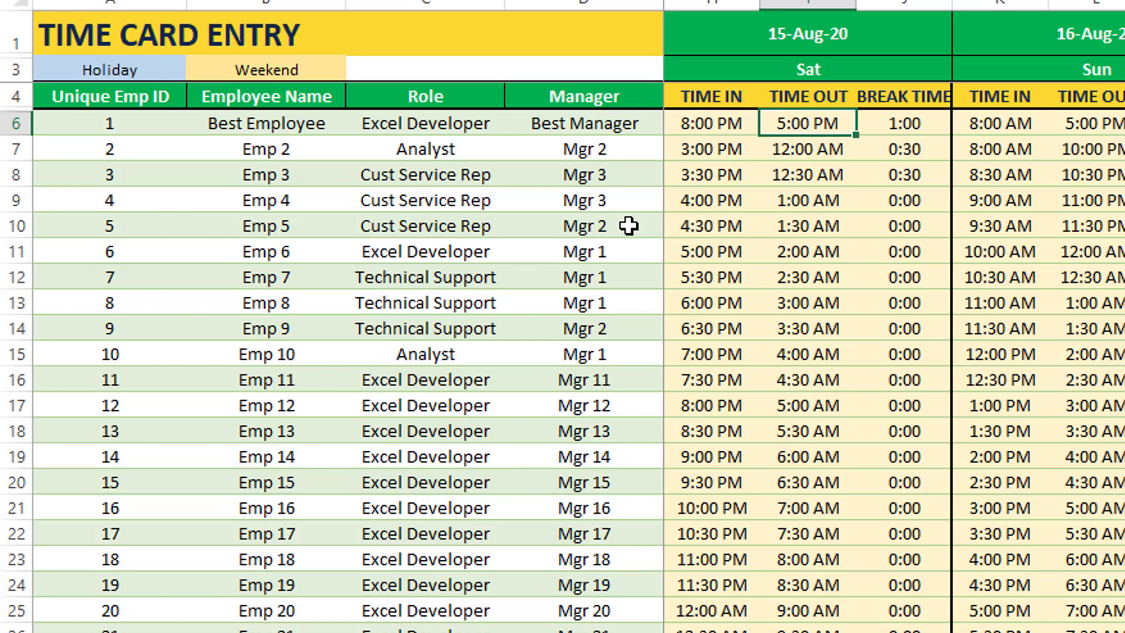
{"action": "key", "text": "Left"}
{"action": "key", "text": "Left"}
{"action": "key", "text": "Right"}
{"action": "key", "text": "Down"}
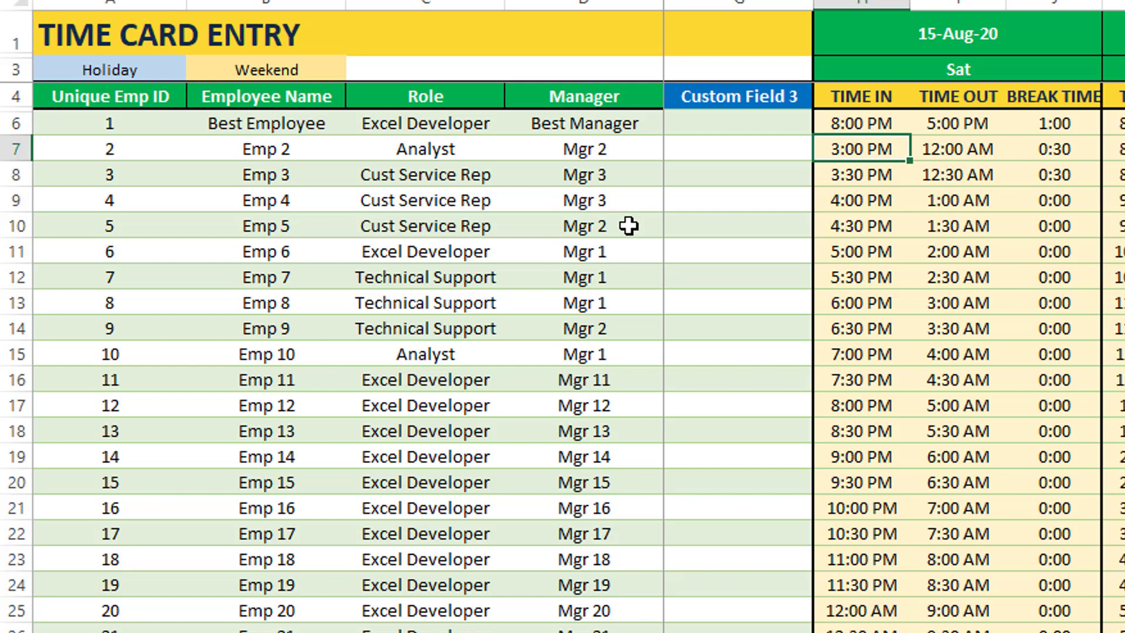
Give Emp 2 a 16:00 to 21:00 shift with a 1:00 break
{"action": "key", "text": "F2"}
{"action": "key", "text": "BackSpace"}
{"action": "key", "text": "BackSpace"}
{"action": "key", "text": "BackSpace"}
{"action": "key", "text": "BackSpace"}
{"action": "key", "text": "BackSpace"}
{"action": "key", "text": "BackSpace"}
{"action": "key", "text": "BackSpace"}
{"action": "key", "text": "BackSpace"}
{"action": "key", "text": "BackSpace"}
{"action": "key", "text": "BackSpace"}
{"action": "type", "text": "16:00"}
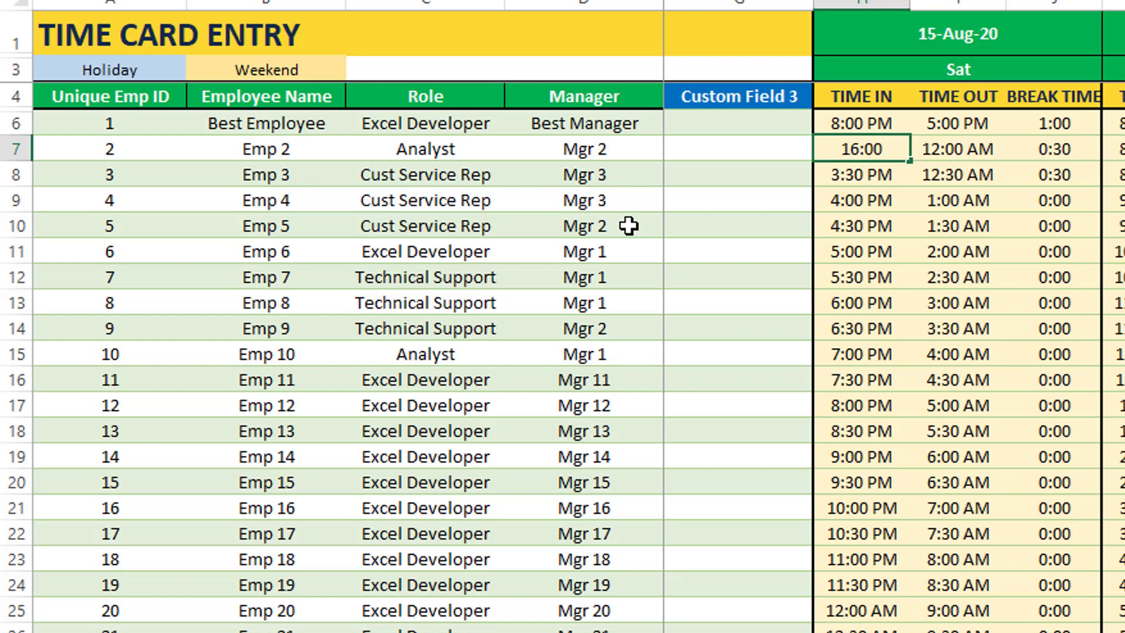
{"action": "key", "text": "Tab"}
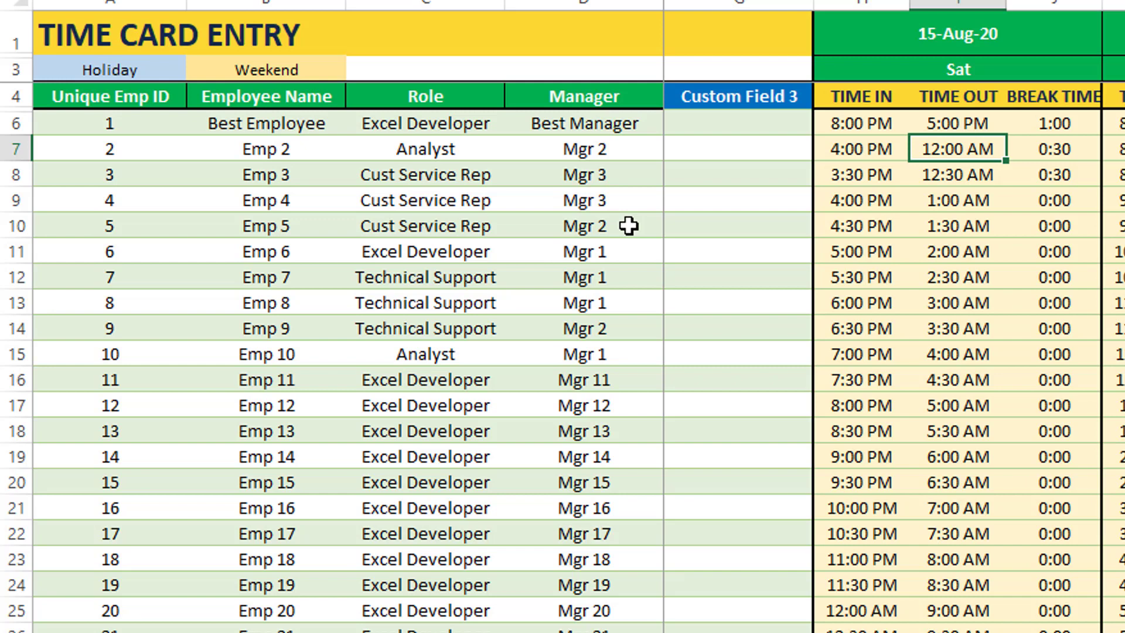
{"action": "type", "text": "21:00"}
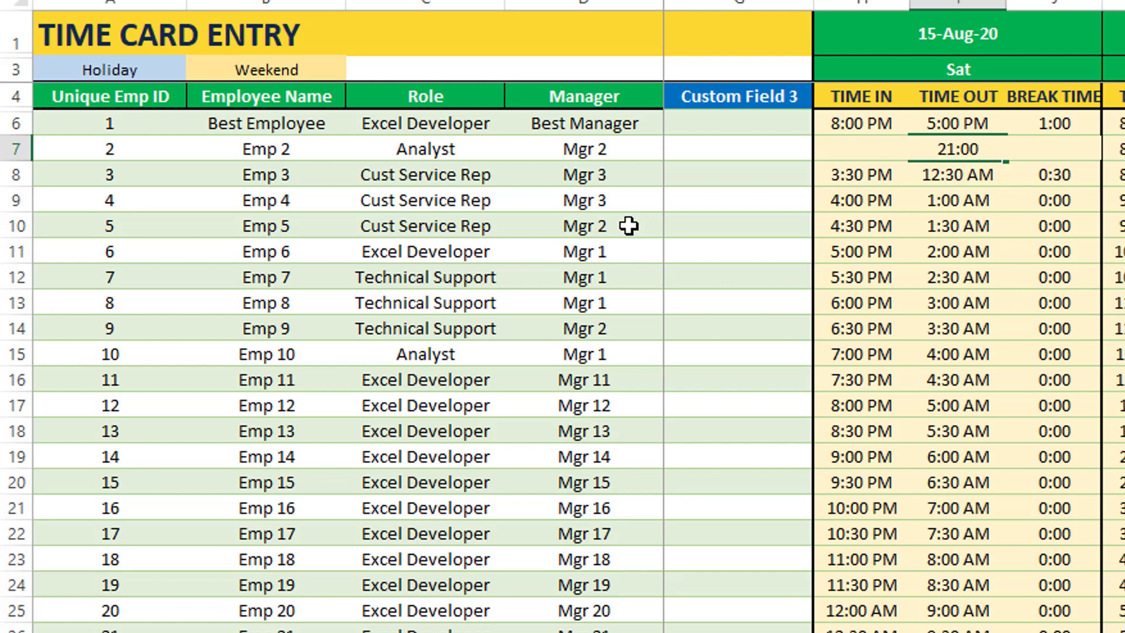
{"action": "key", "text": "Return"}
{"action": "key", "text": "Right"}
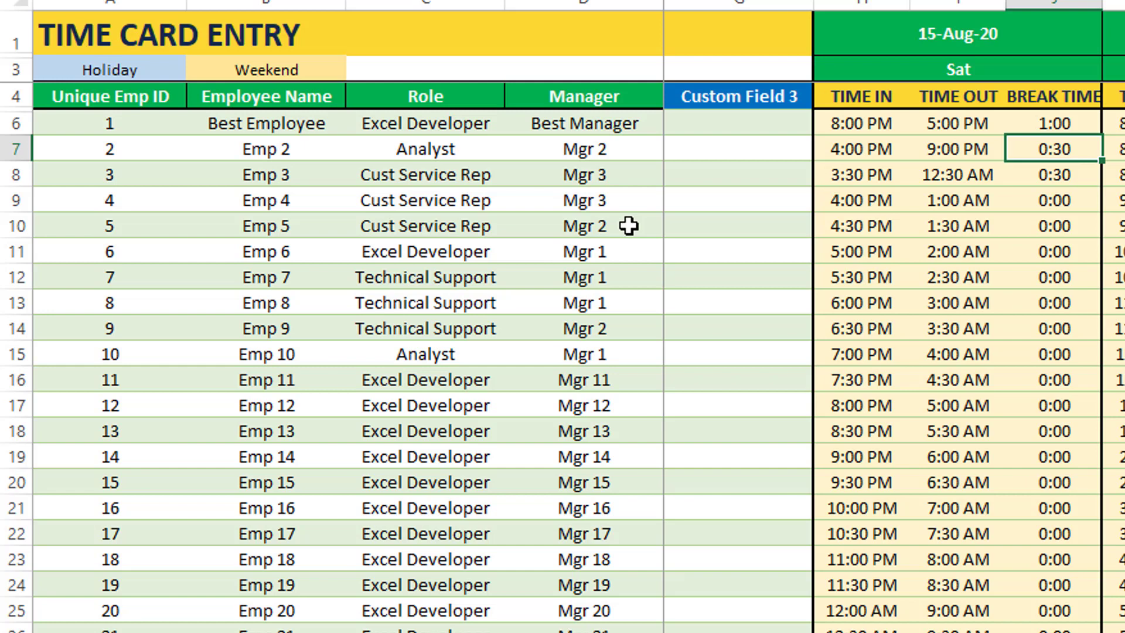
{"action": "type", "text": "1:00"}
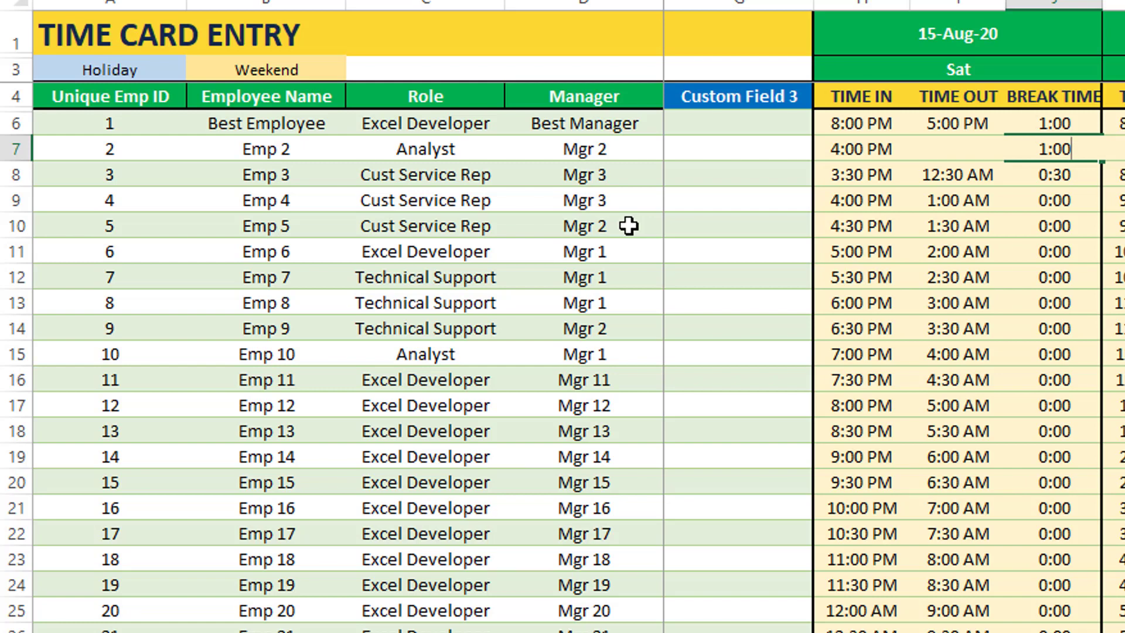
{"action": "key", "text": "Tab"}
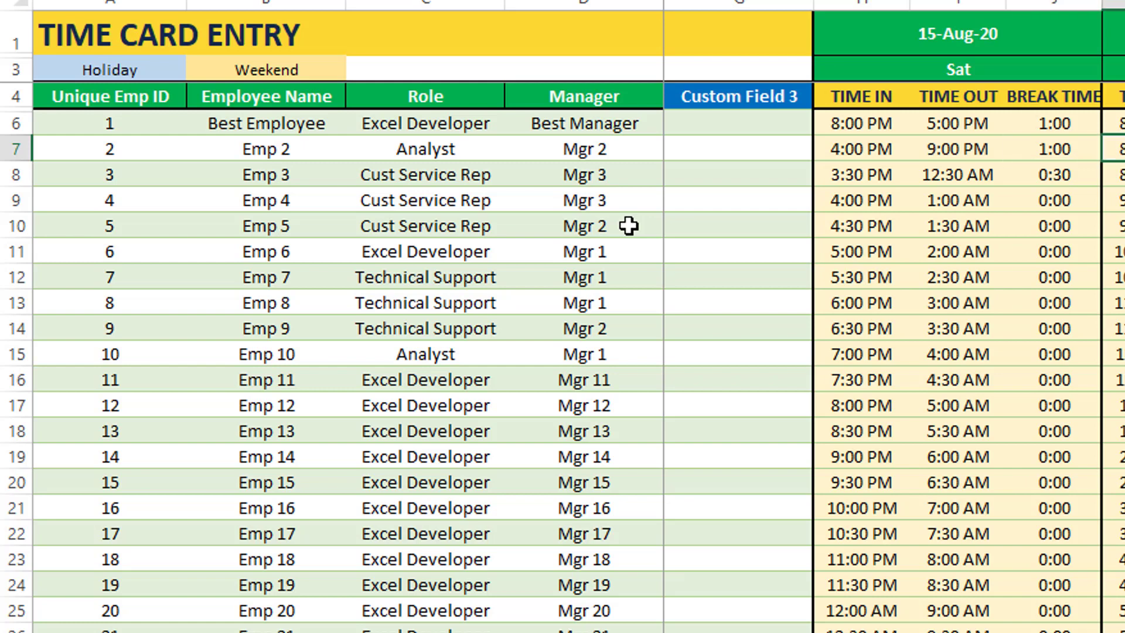
{"action": "key", "text": "Left"}
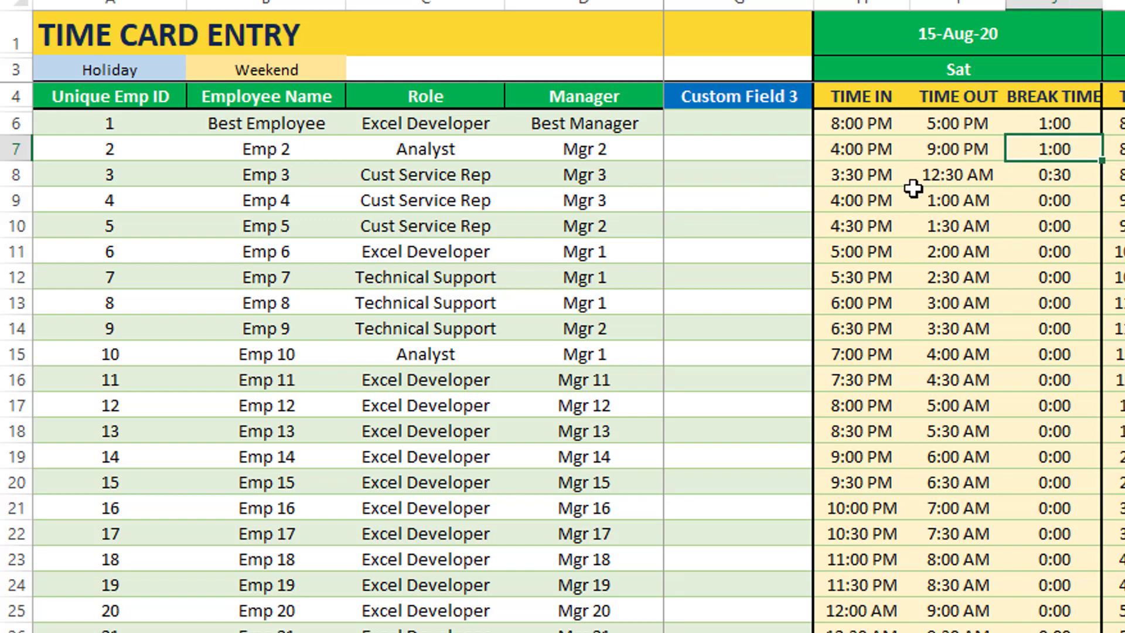
Inspect Emp 3's Saturday time-in and time-out cells
{"action": "left_click", "coordinate": [873, 183]}
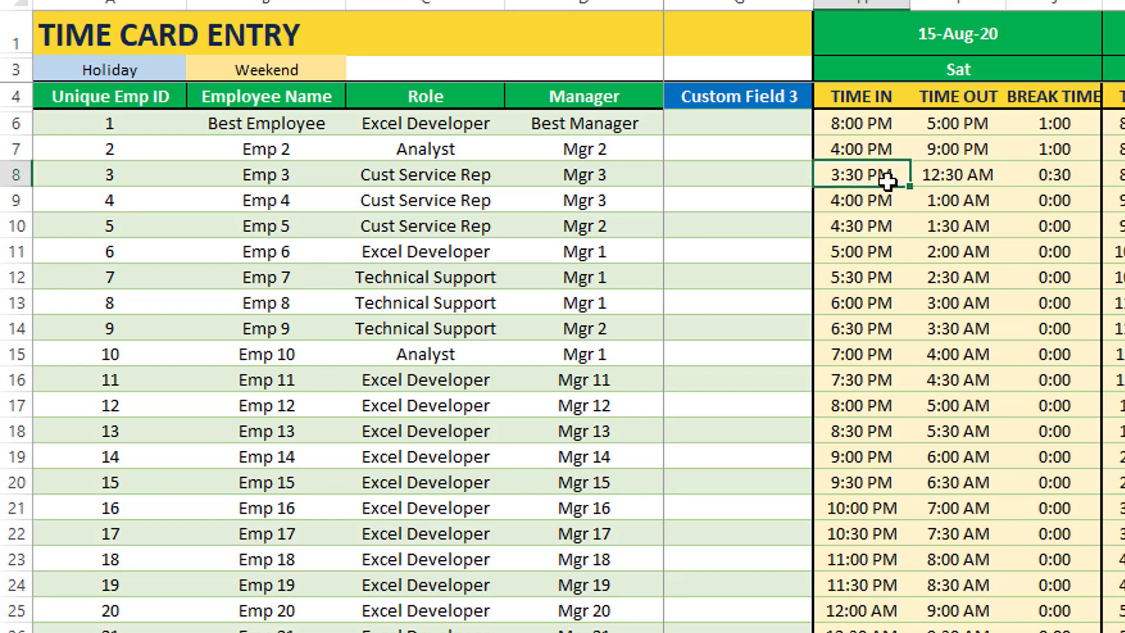
{"action": "left_click", "coordinate": [981, 178]}
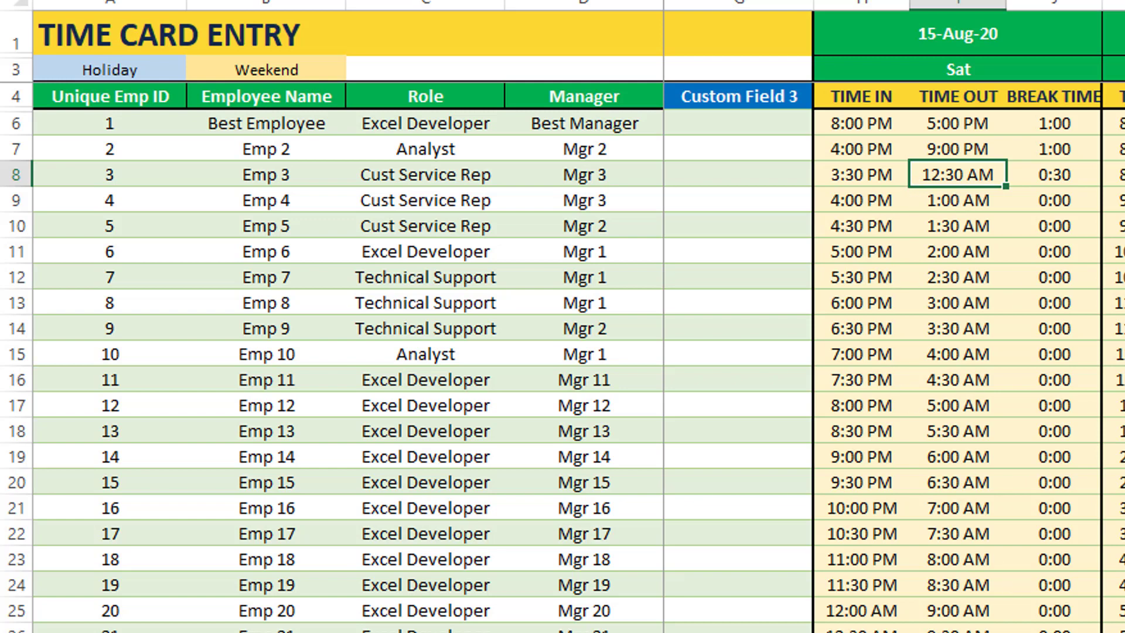
{"action": "scroll", "coordinate": [894, 357], "scroll_direction": "right", "scroll_amount": 3}
{"action": "scroll", "coordinate": [894, 358], "scroll_direction": "right", "scroll_amount": 15}
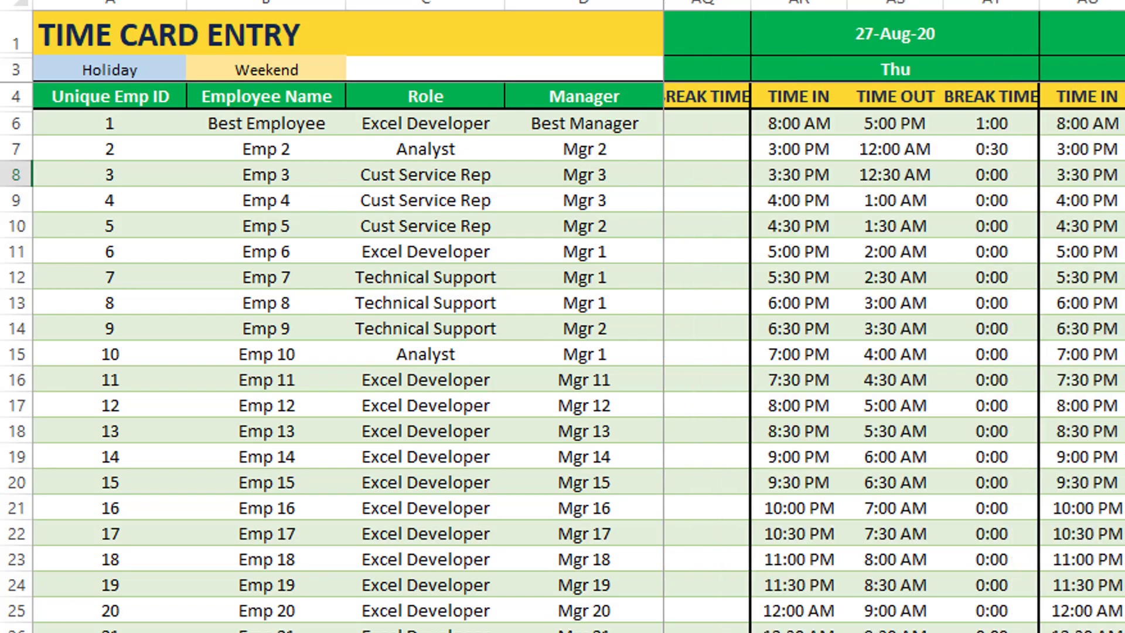
{"action": "scroll", "coordinate": [894, 357], "scroll_direction": "left", "scroll_amount": 20}
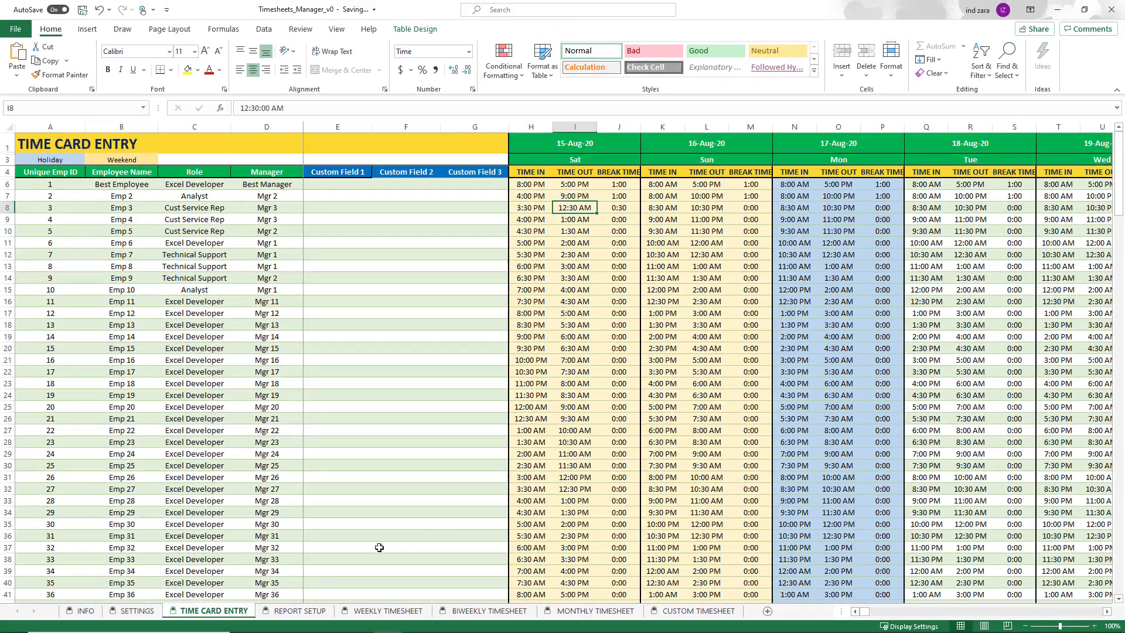
Set the Employee ID to 2 and preview Emp 2's weekly timesheet
{"action": "left_click", "coordinate": [300, 611]}
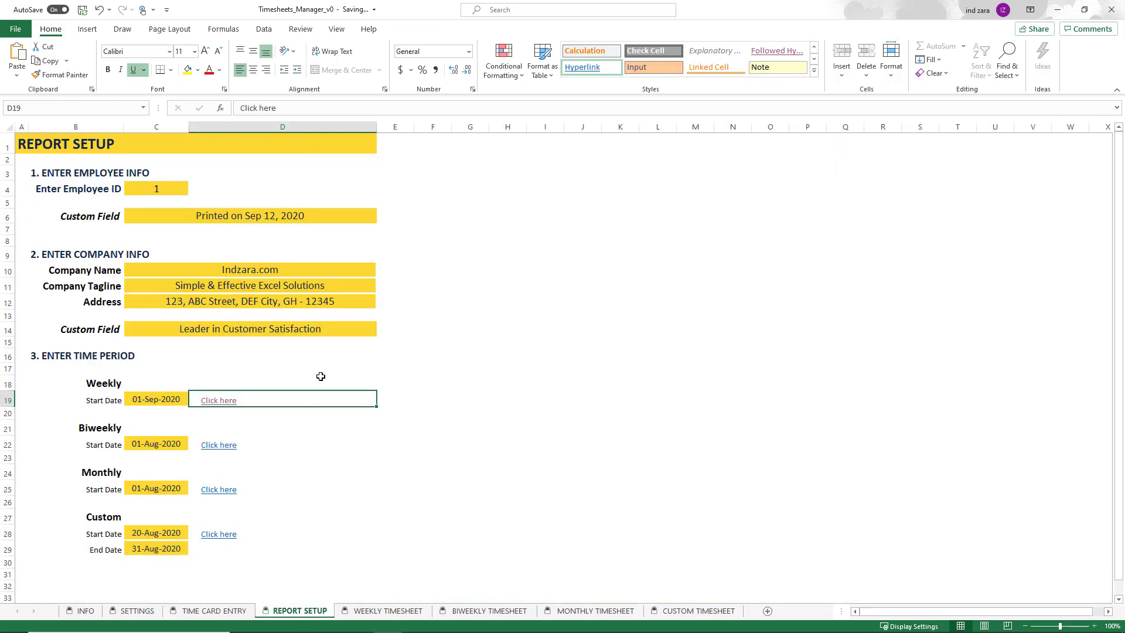
{"action": "left_click", "coordinate": [158, 186]}
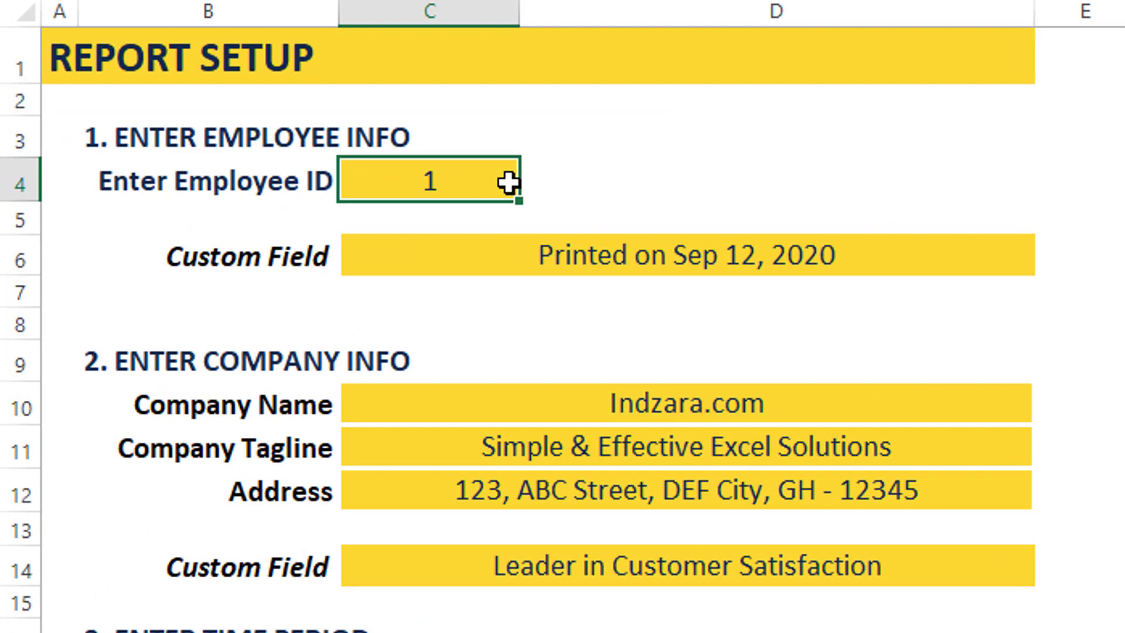
{"action": "double_click", "coordinate": [507, 183]}
{"action": "key", "text": "BackSpace"}
{"action": "type", "text": "2"}
{"action": "key", "text": "Return"}
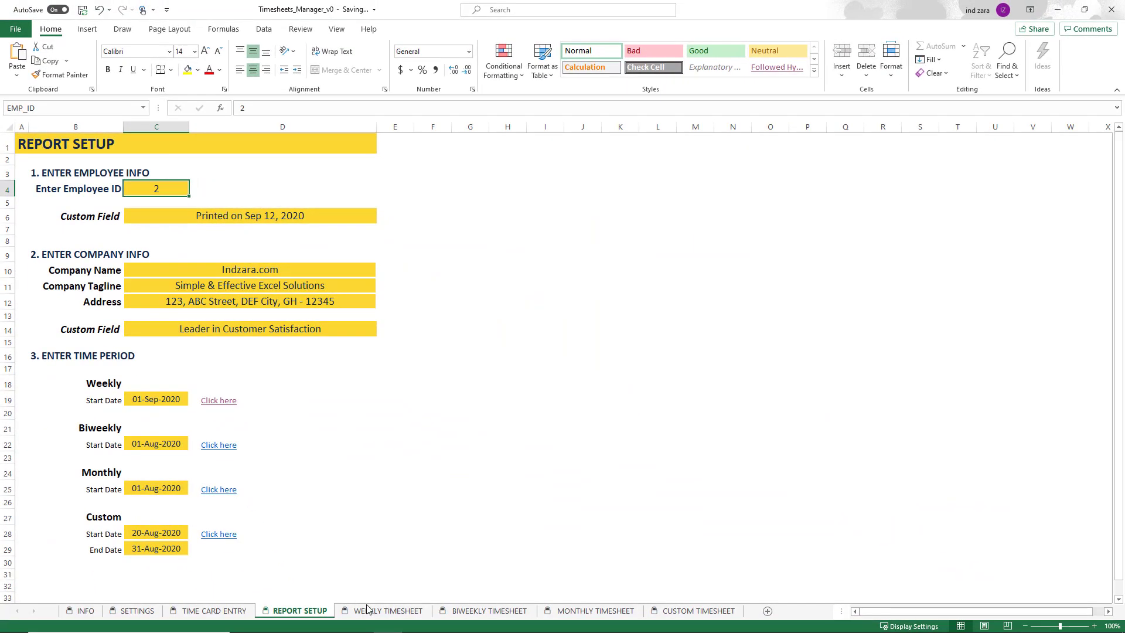
{"action": "left_click", "coordinate": [371, 611]}
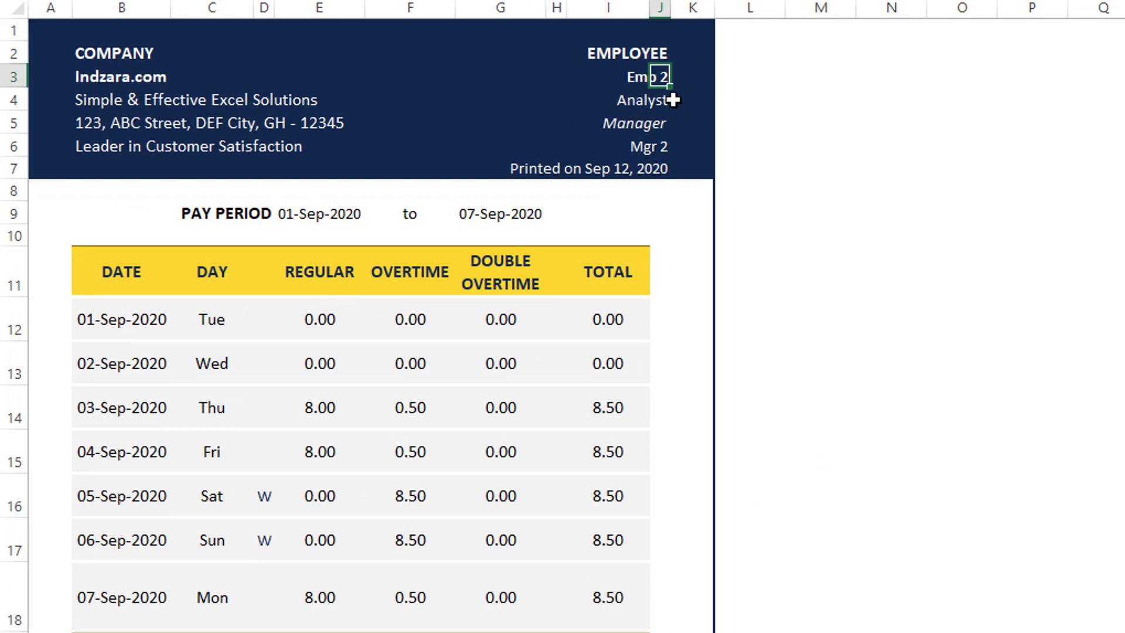
{"action": "left_click", "coordinate": [832, 212]}
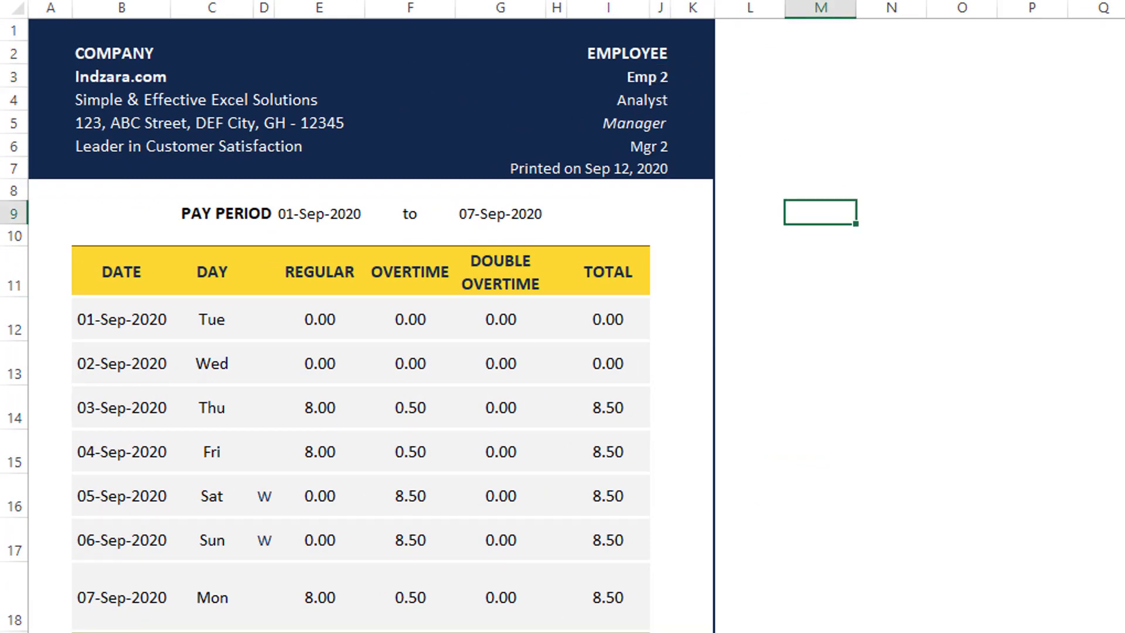
Restore Employee ID 1 and recheck the weekly timesheet for Best Employee
{"action": "key", "text": "ctrl+Page_Up"}
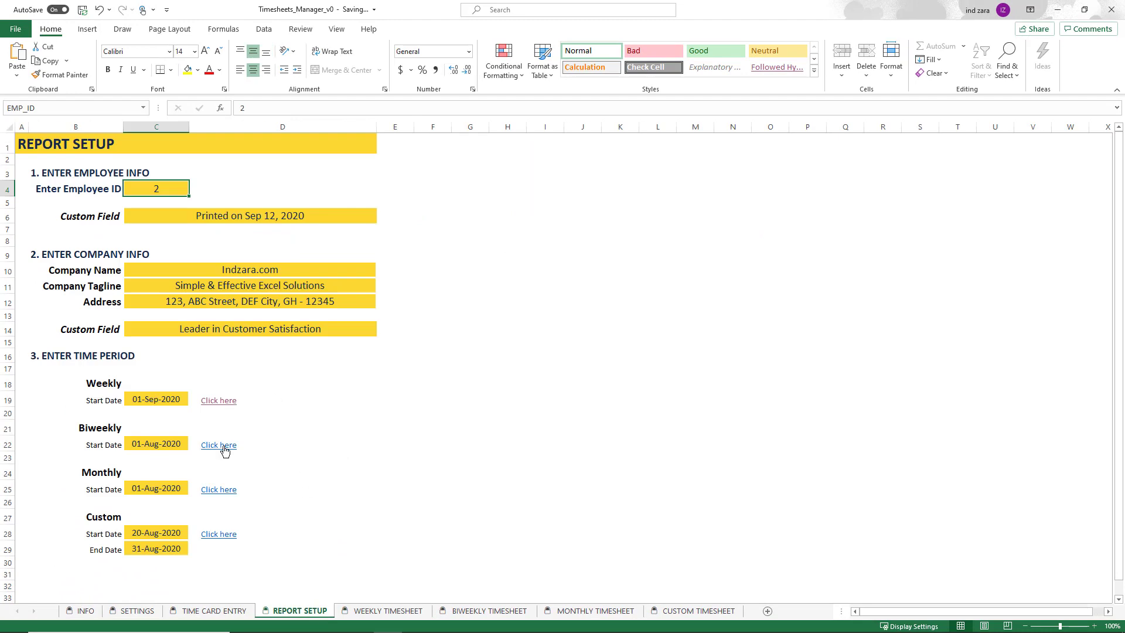
{"action": "type", "text": "1"}
{"action": "key", "text": "Return"}
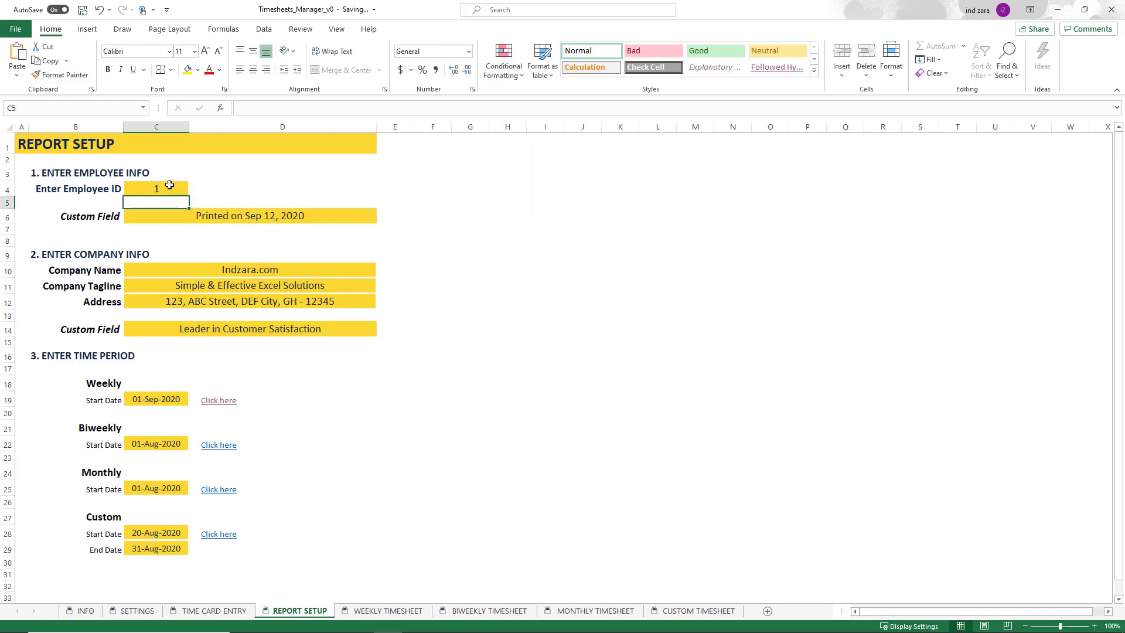
{"action": "left_click", "coordinate": [185, 218]}
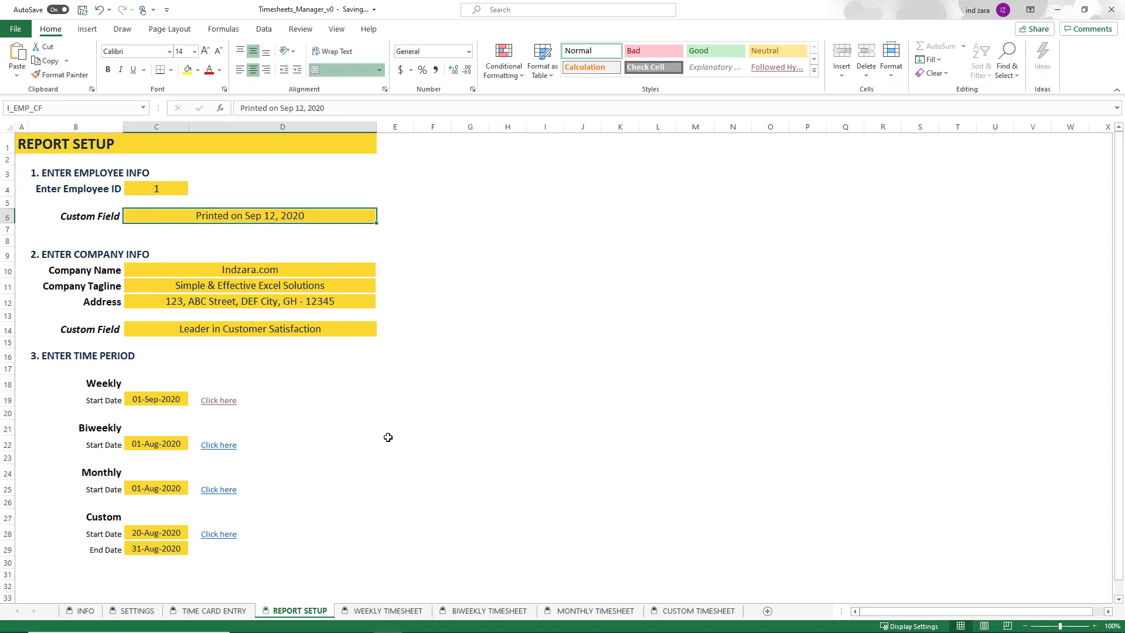
{"action": "left_click", "coordinate": [412, 610]}
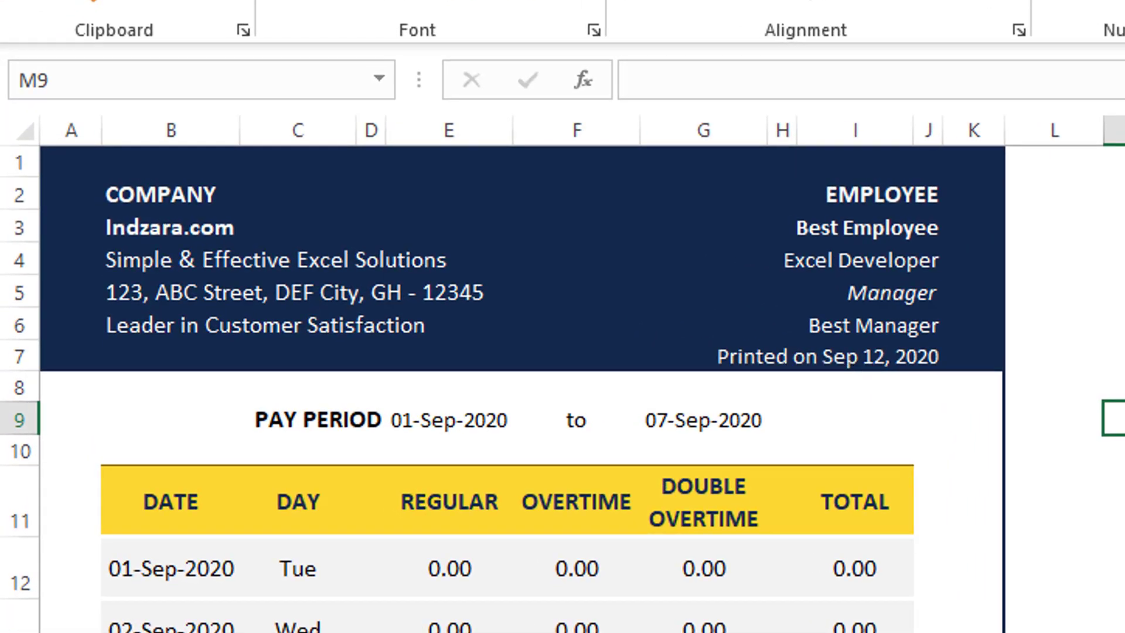
{"action": "key", "text": "ctrl+Page_Up"}
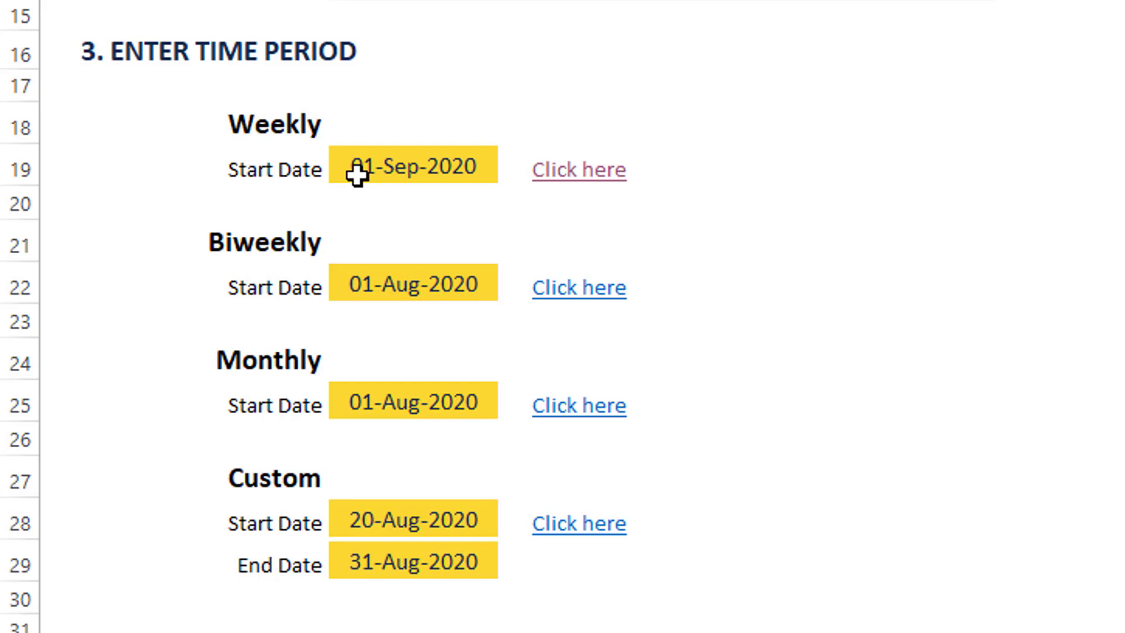
Change the weekly start date to 9/2/2020 and view the 02–08 Sep timesheet
{"action": "left_click", "coordinate": [360, 168]}
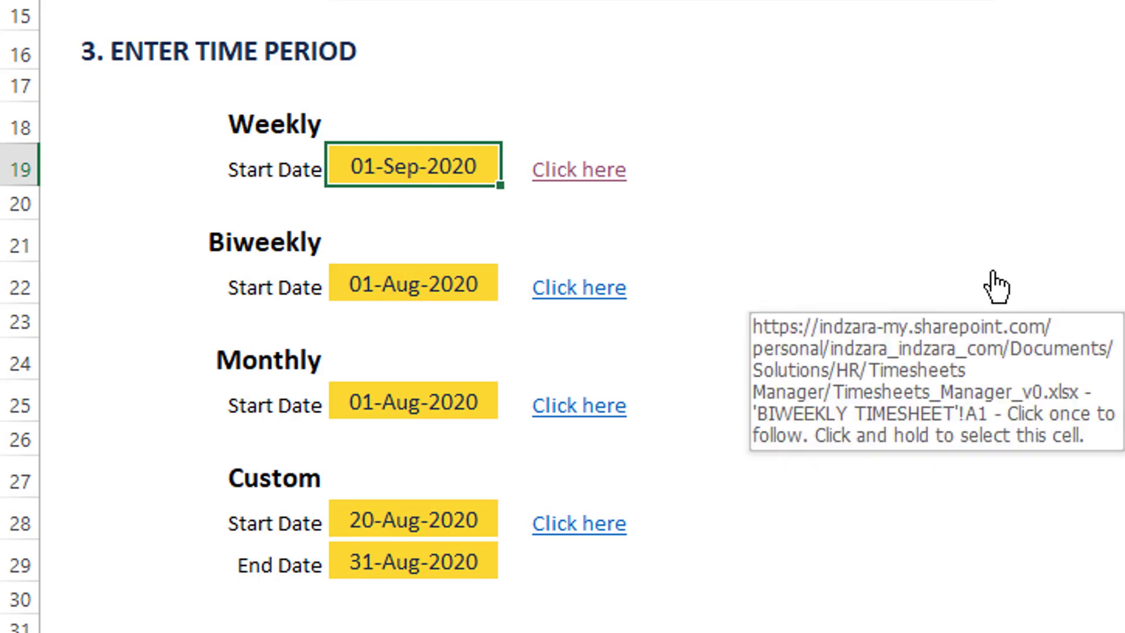
{"action": "type", "text": "9/2/202"}
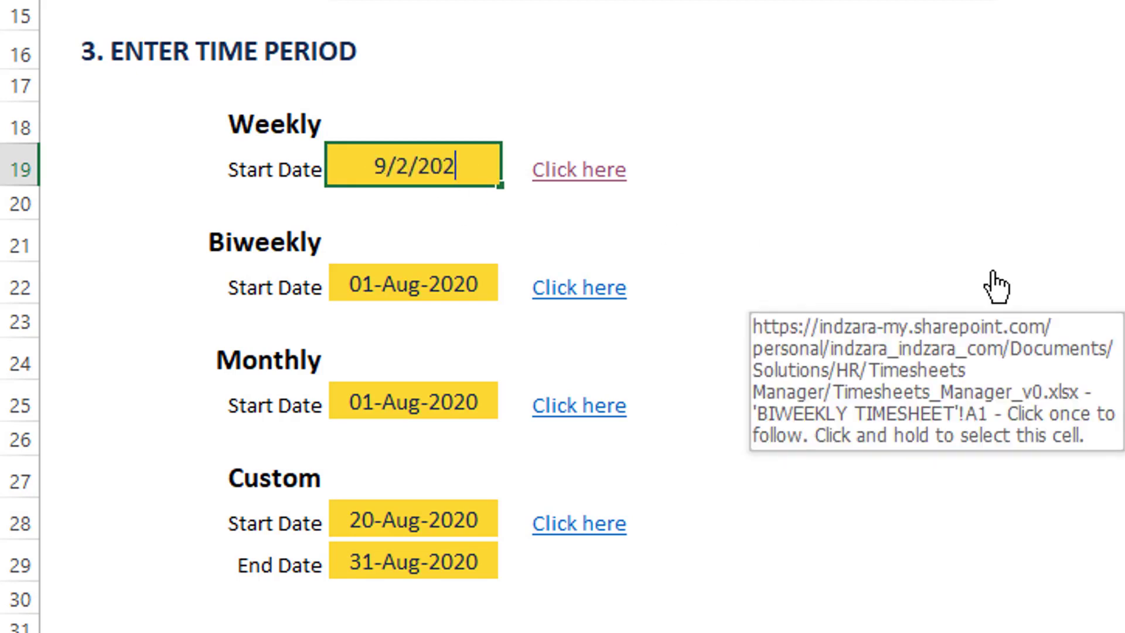
{"action": "type", "text": "0"}
{"action": "key", "text": "Return"}
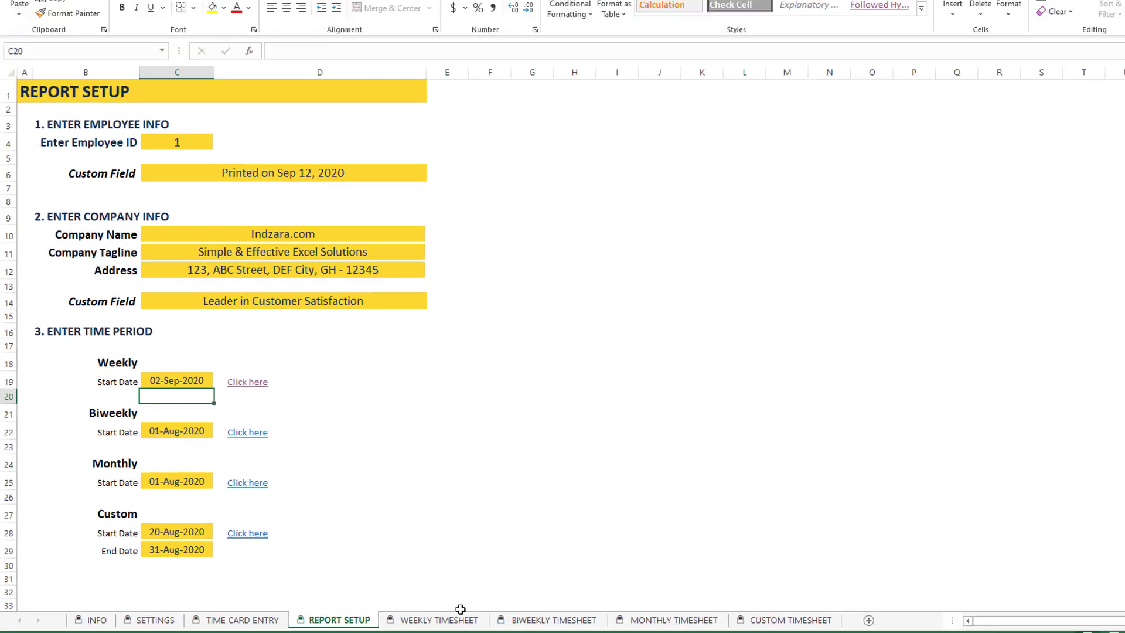
{"action": "left_click", "coordinate": [440, 616]}
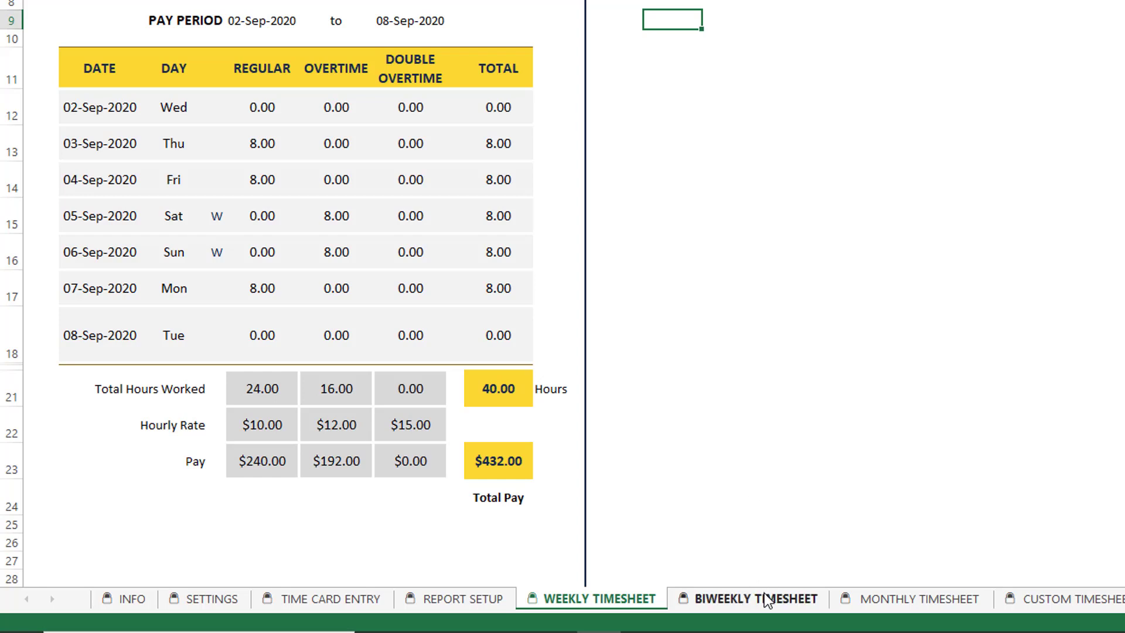
Check the biweekly sheet, then open the custom-period timesheet starting 20-Aug-2020
{"action": "left_click", "coordinate": [735, 599]}
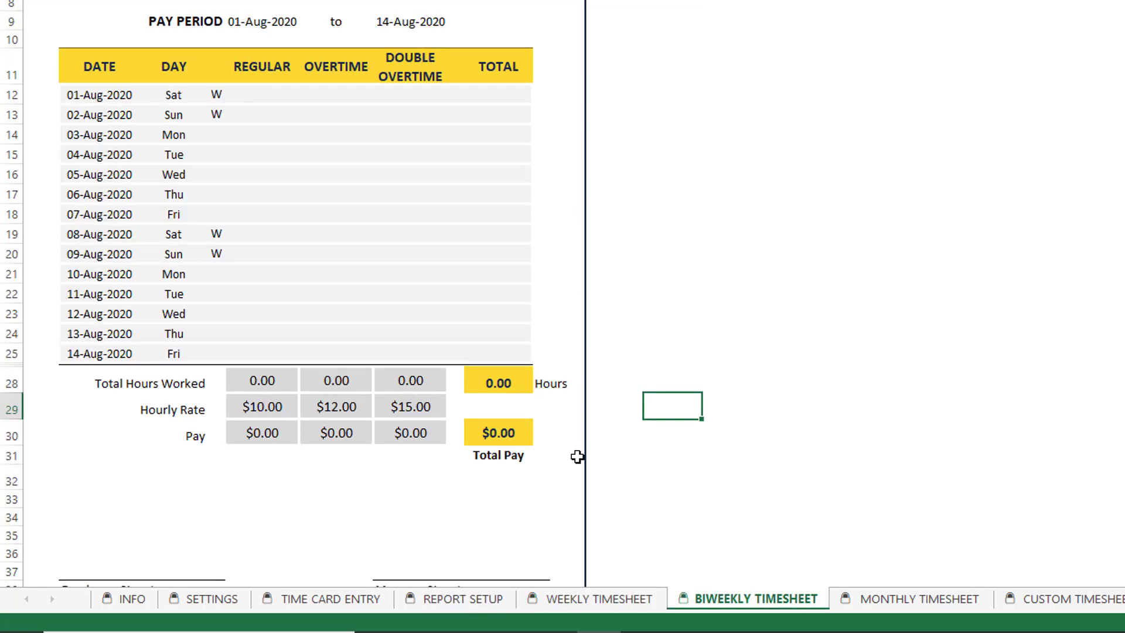
{"action": "left_click", "coordinate": [463, 598]}
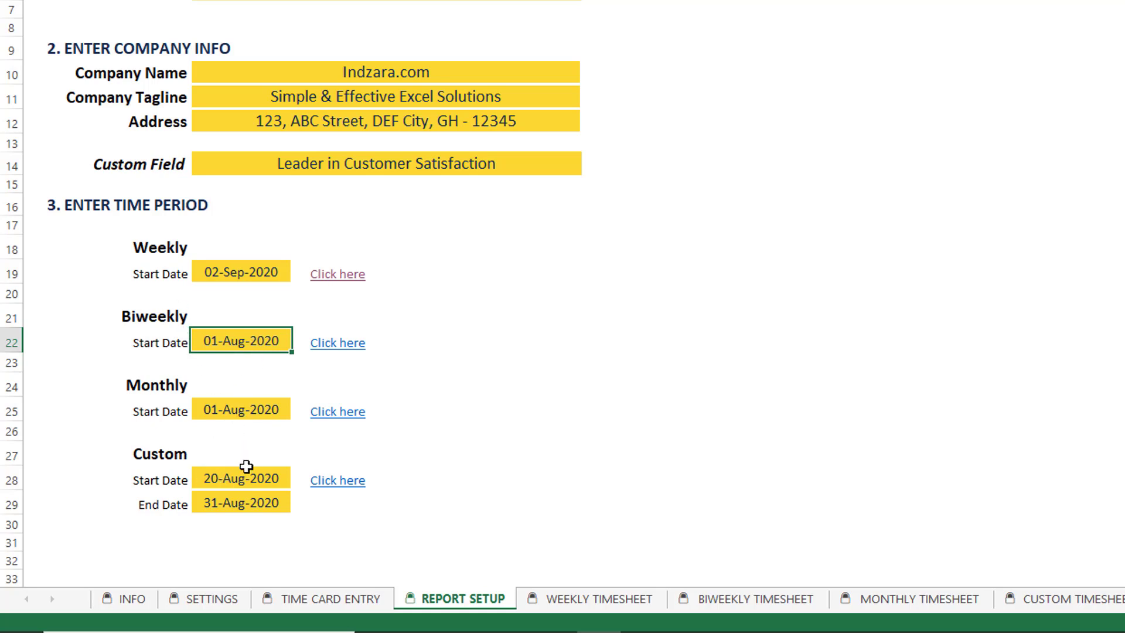
{"action": "left_click", "coordinate": [245, 479]}
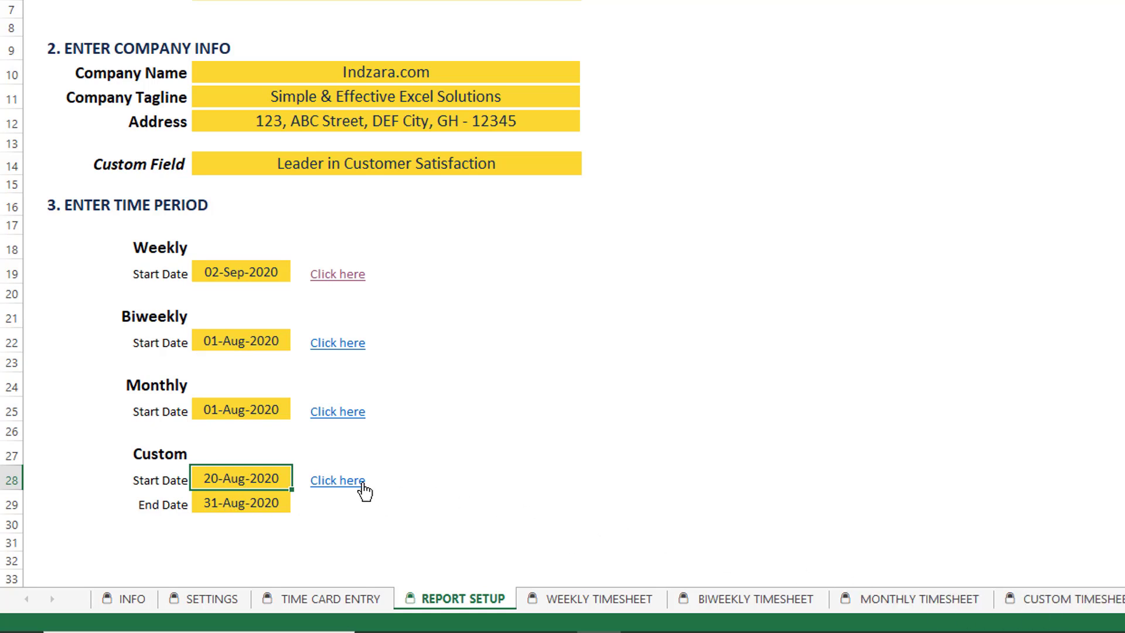
{"action": "left_click", "coordinate": [1063, 601]}
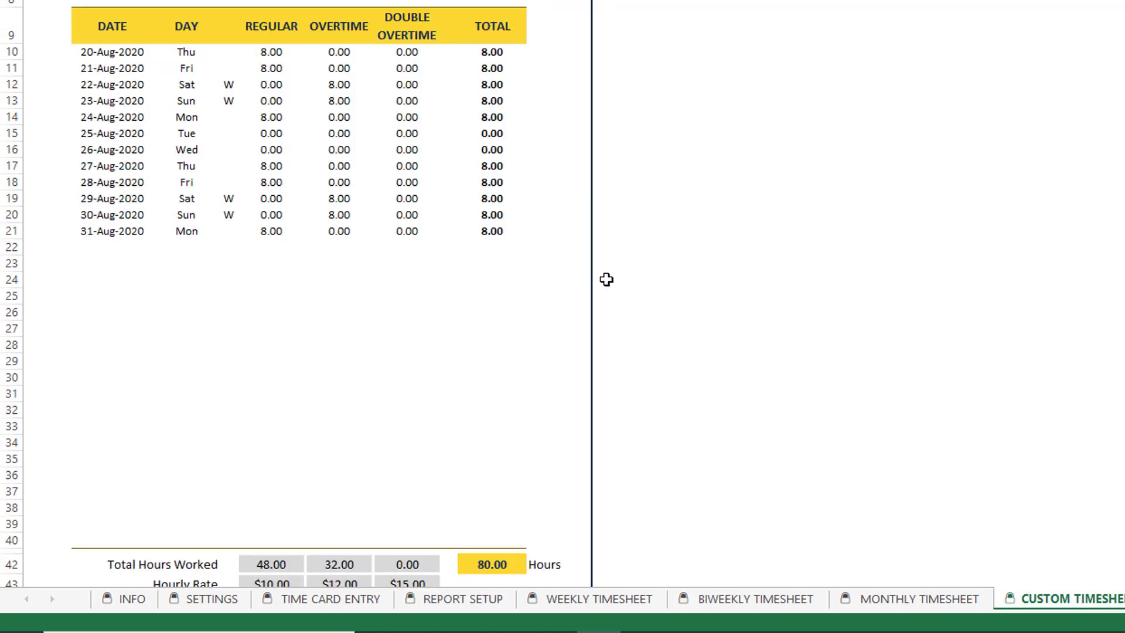
{"action": "scroll", "coordinate": [605, 278], "scroll_direction": "down", "scroll_amount": 3}
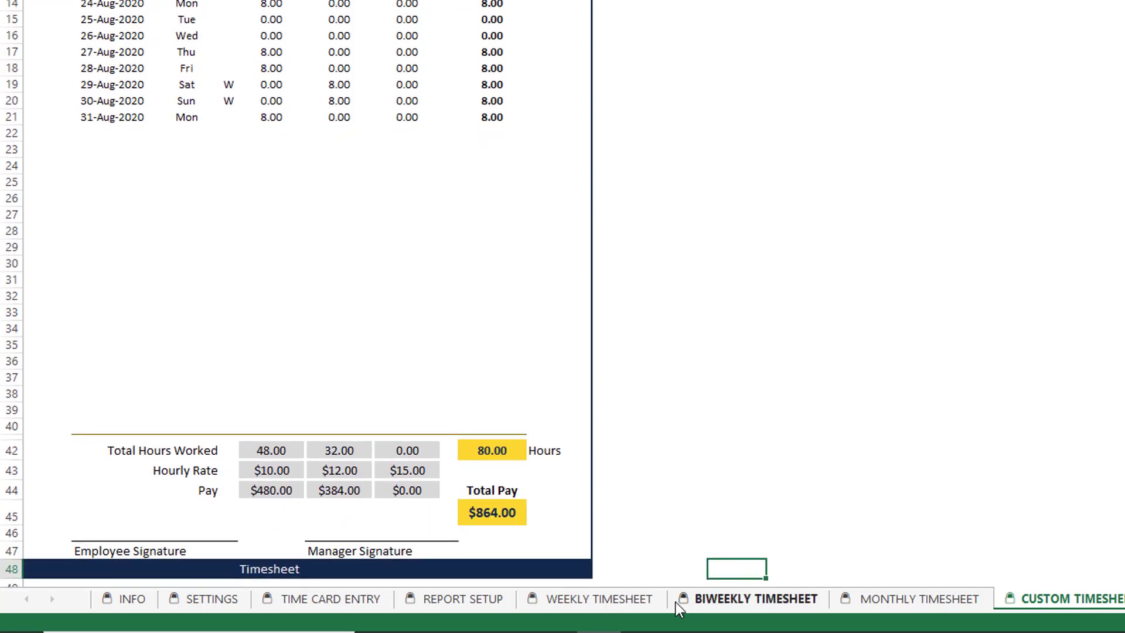
Review the 01–14 Aug 2020 biweekly timesheet showing no hours and $0.00 pay
{"action": "left_click", "coordinate": [708, 601]}
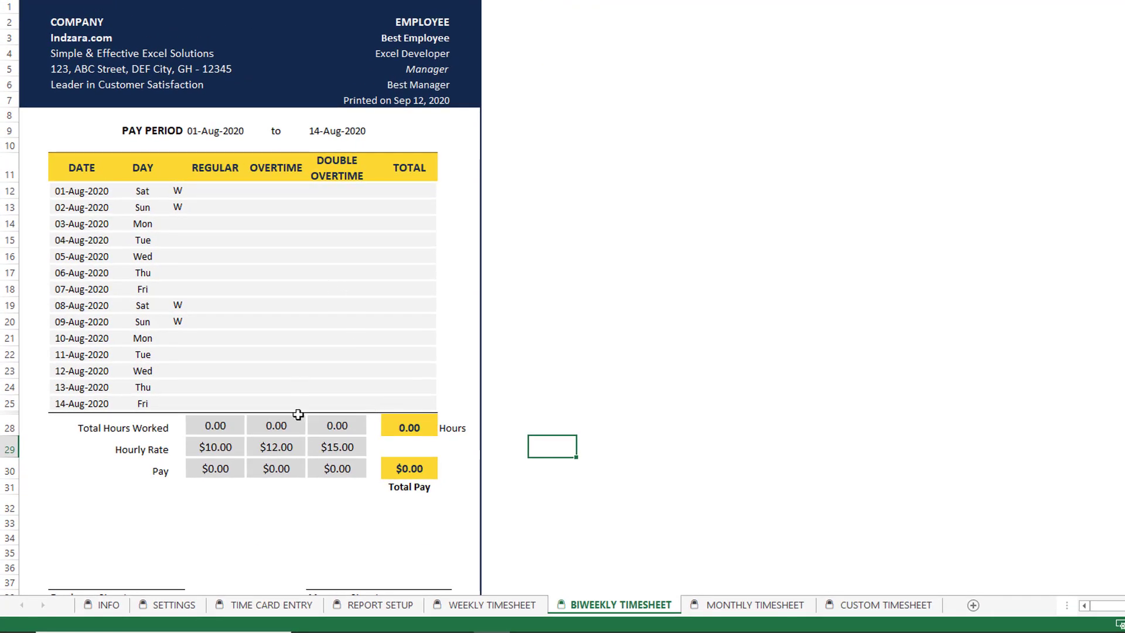
{"action": "scroll", "coordinate": [237, 451], "scroll_direction": "down", "scroll_amount": 2}
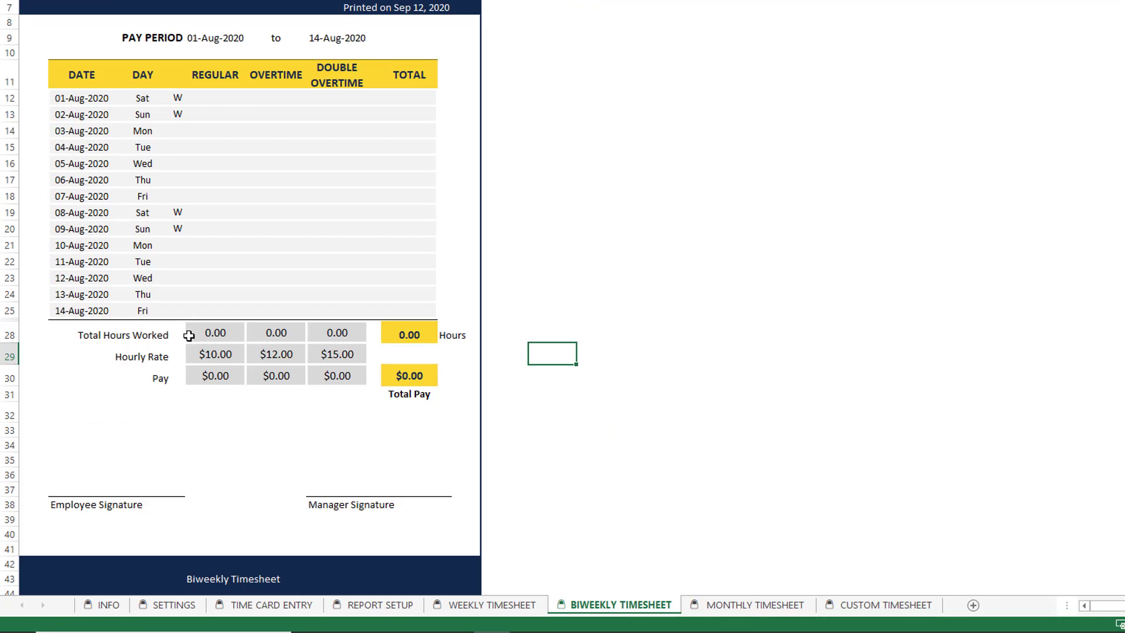
{"action": "scroll", "coordinate": [189, 335], "scroll_direction": "up", "scroll_amount": 1}
{"action": "scroll", "coordinate": [189, 335], "scroll_direction": "up", "scroll_amount": 1, "text": "ctrl"}
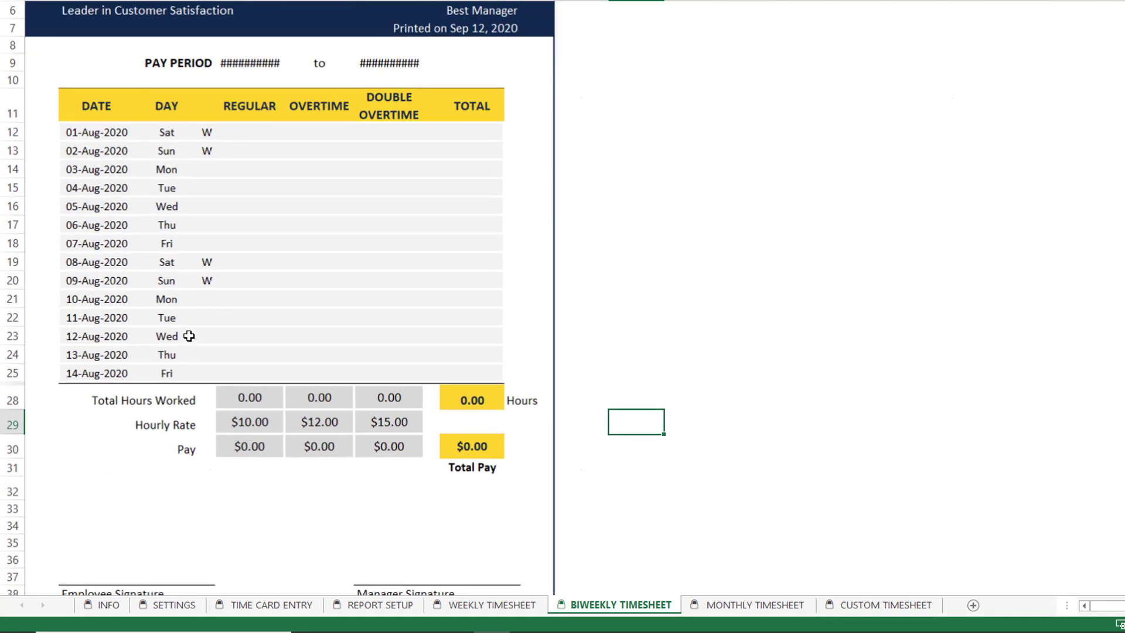
{"action": "scroll", "coordinate": [188, 336], "scroll_direction": "up", "scroll_amount": 2, "text": "ctrl"}
{"action": "scroll", "coordinate": [189, 335], "scroll_direction": "up", "scroll_amount": 1}
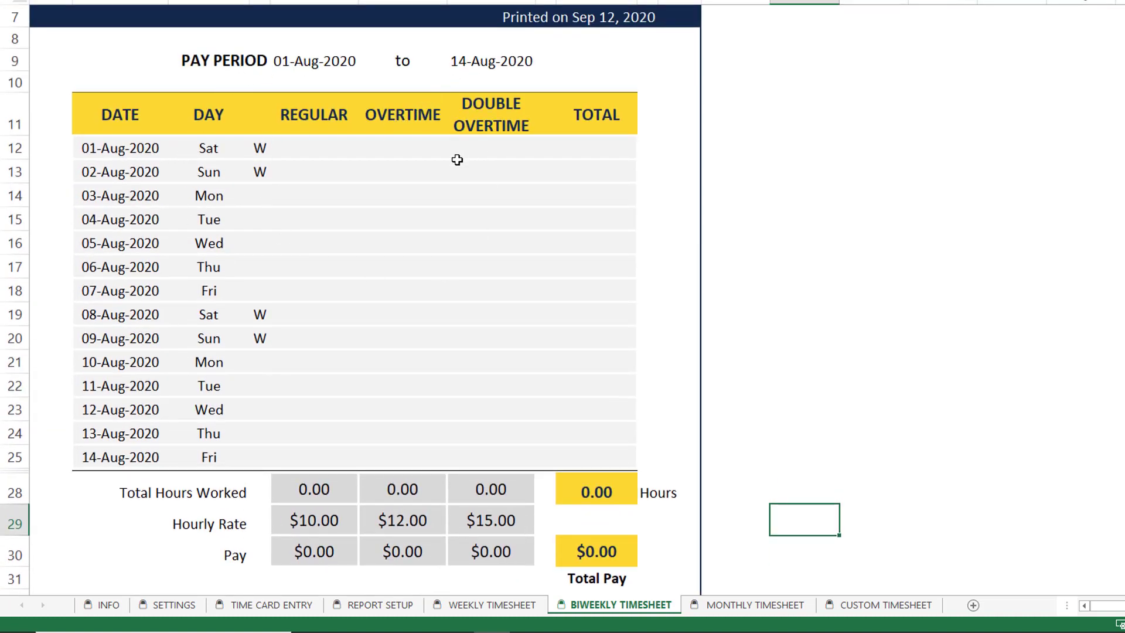
{"action": "scroll", "coordinate": [457, 160], "scroll_direction": "up", "scroll_amount": 2}
{"action": "scroll", "coordinate": [513, 284], "scroll_direction": "down", "scroll_amount": 1}
{"action": "scroll", "coordinate": [515, 285], "scroll_direction": "down", "scroll_amount": 1}
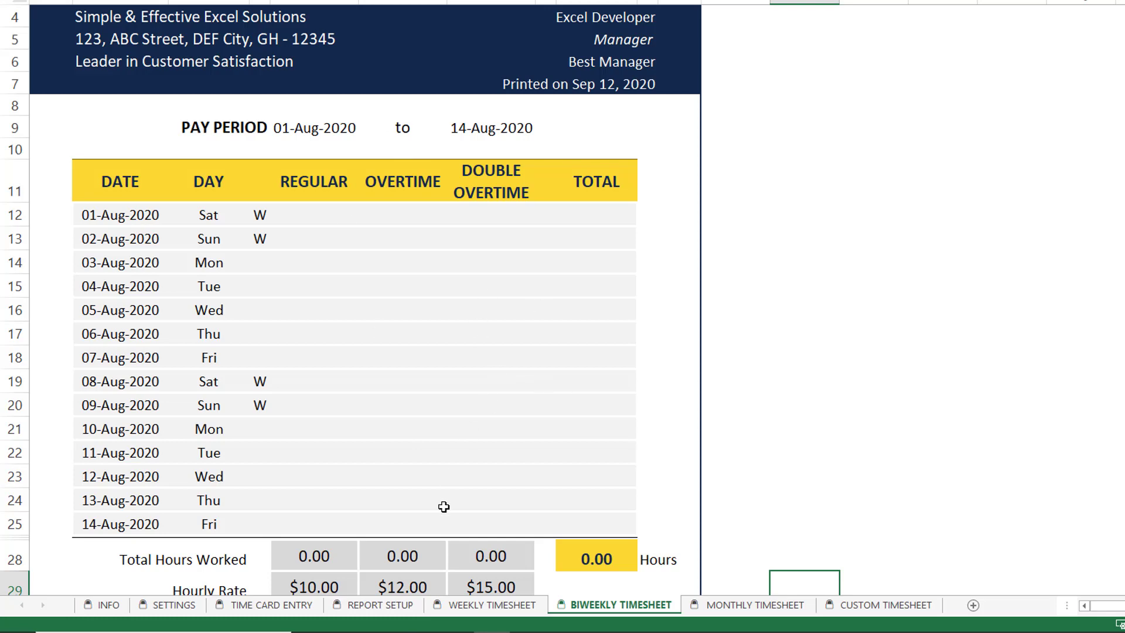
Set the biweekly start date to 8/15/2020 and view the resulting 15–28 Aug timesheet
{"action": "left_click", "coordinate": [404, 606]}
{"action": "left_click", "coordinate": [199, 388]}
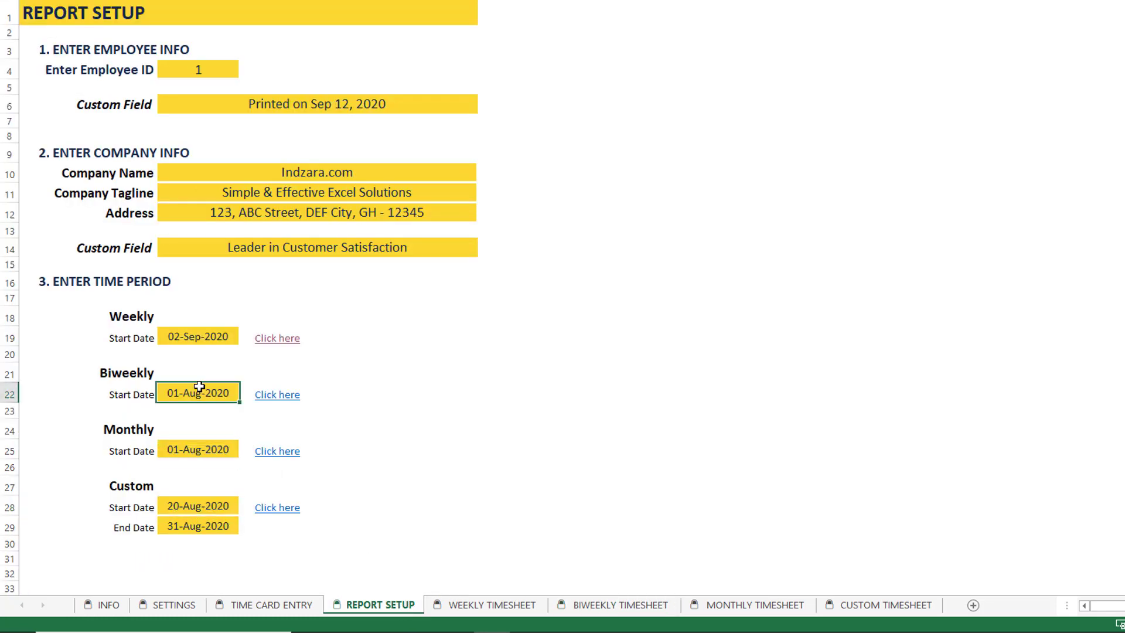
{"action": "type", "text": "8/15/"}
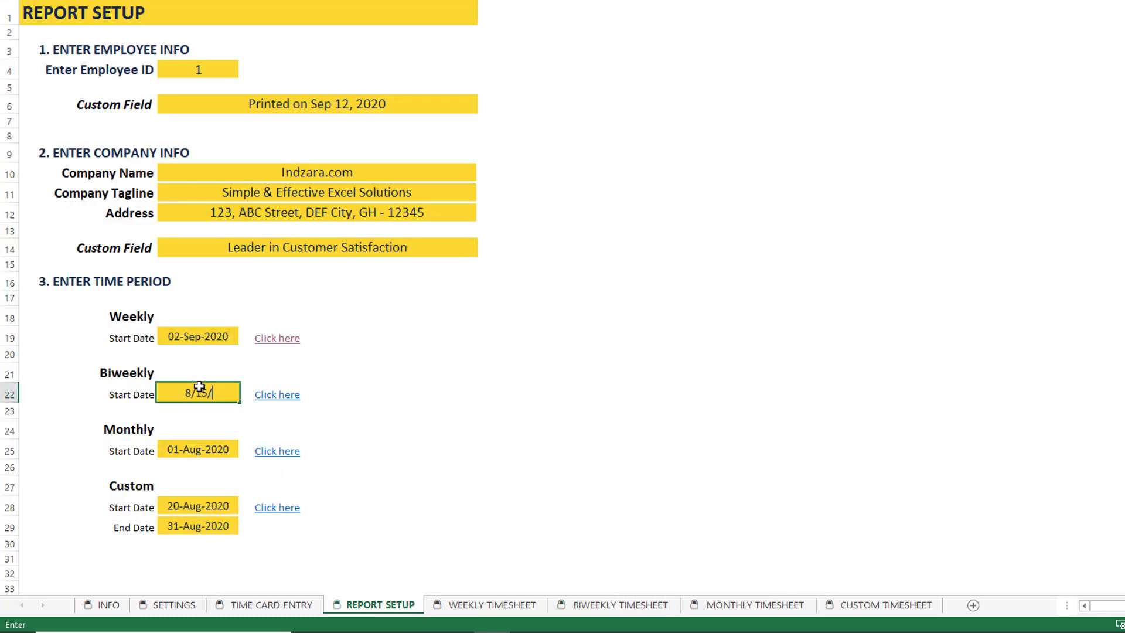
{"action": "type", "text": "20202"}
{"action": "key", "text": "Return"}
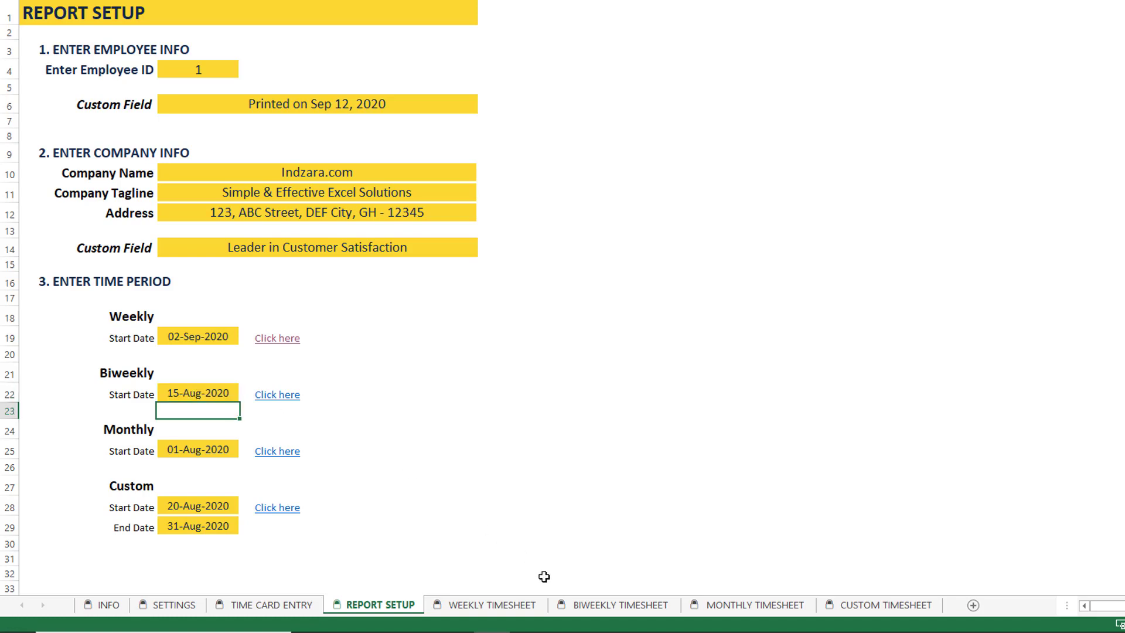
{"action": "left_click", "coordinate": [581, 611]}
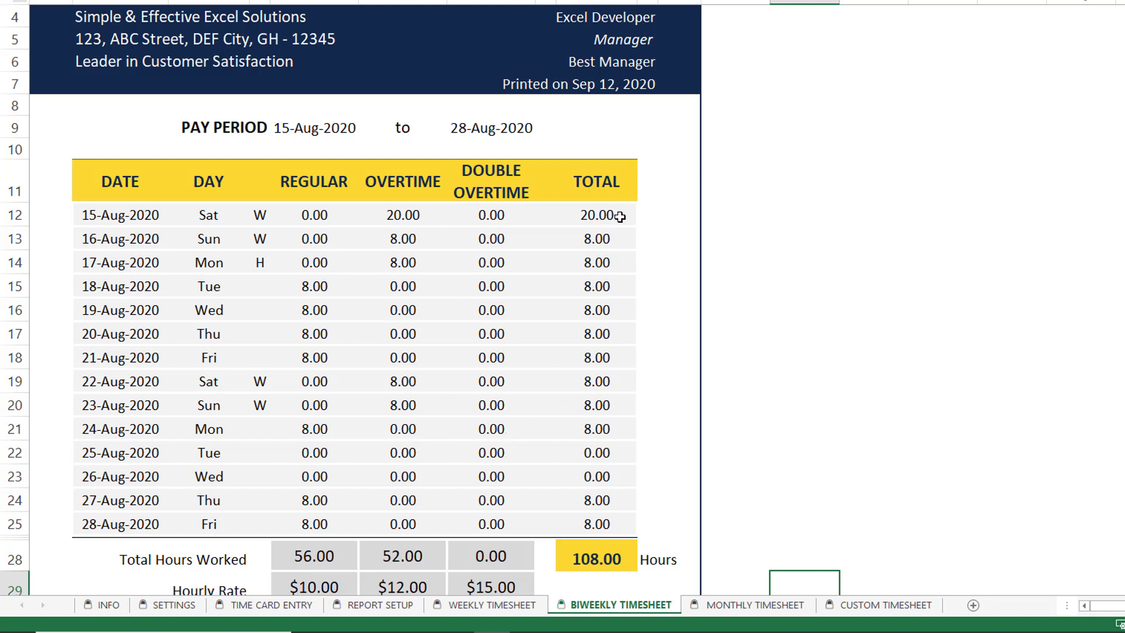
Scroll the 15–28 Aug biweekly timesheet to review $560.00 regular and $624.00 overtime pay
{"action": "scroll", "coordinate": [631, 426], "scroll_direction": "down", "scroll_amount": 1}
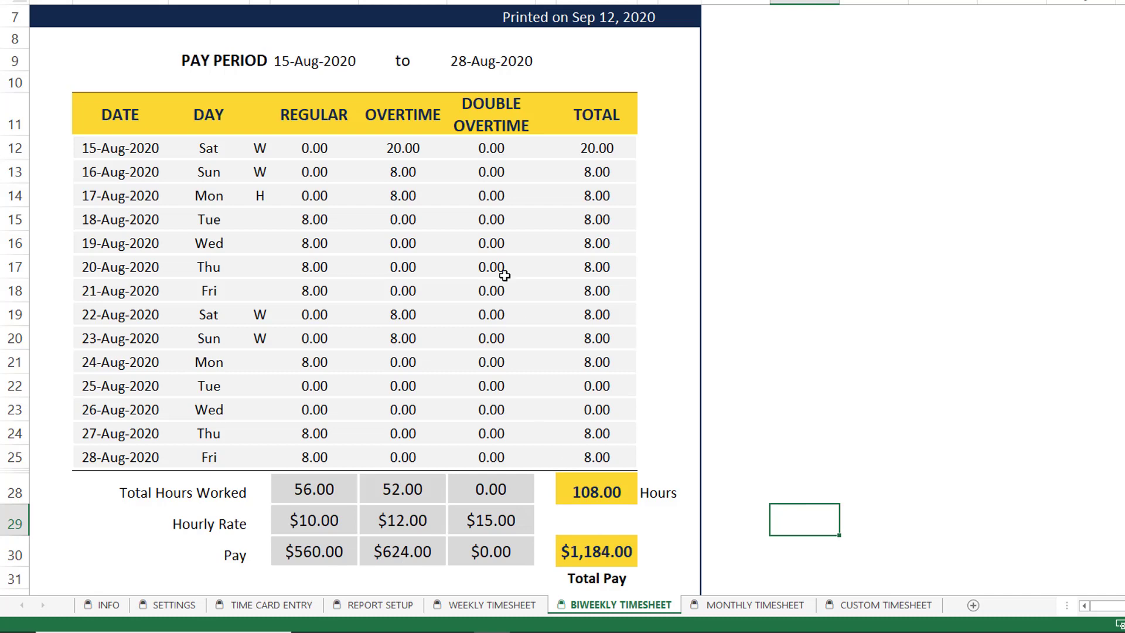
{"action": "scroll", "coordinate": [590, 123], "scroll_direction": "down", "scroll_amount": 1}
{"action": "scroll", "coordinate": [590, 123], "scroll_direction": "down", "scroll_amount": 3}
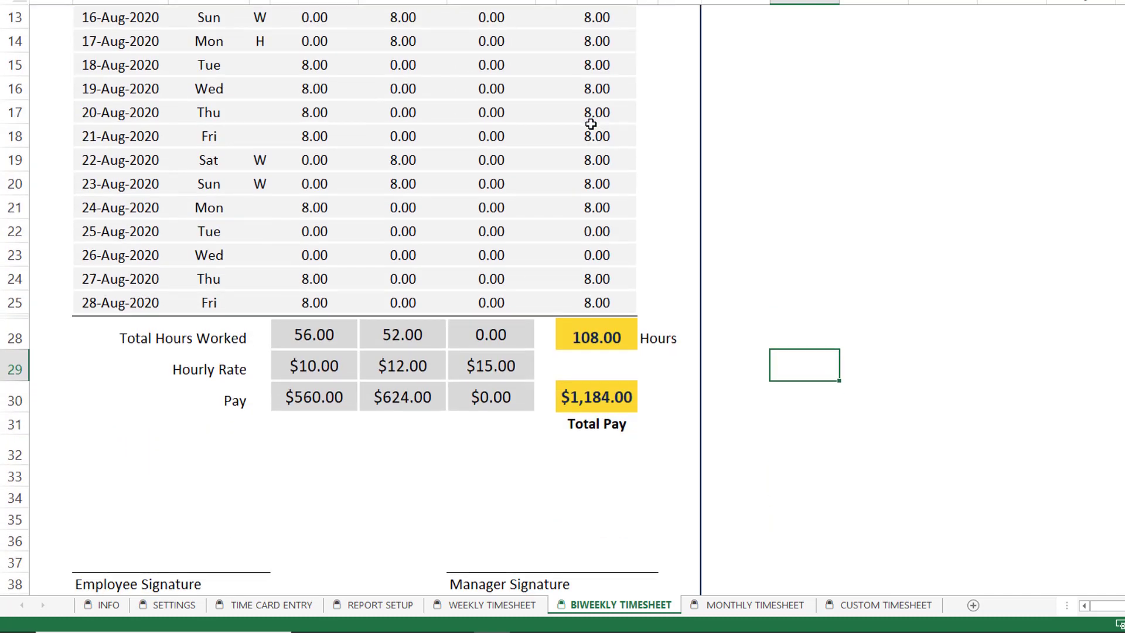
{"action": "scroll", "coordinate": [590, 124], "scroll_direction": "up", "scroll_amount": 5}
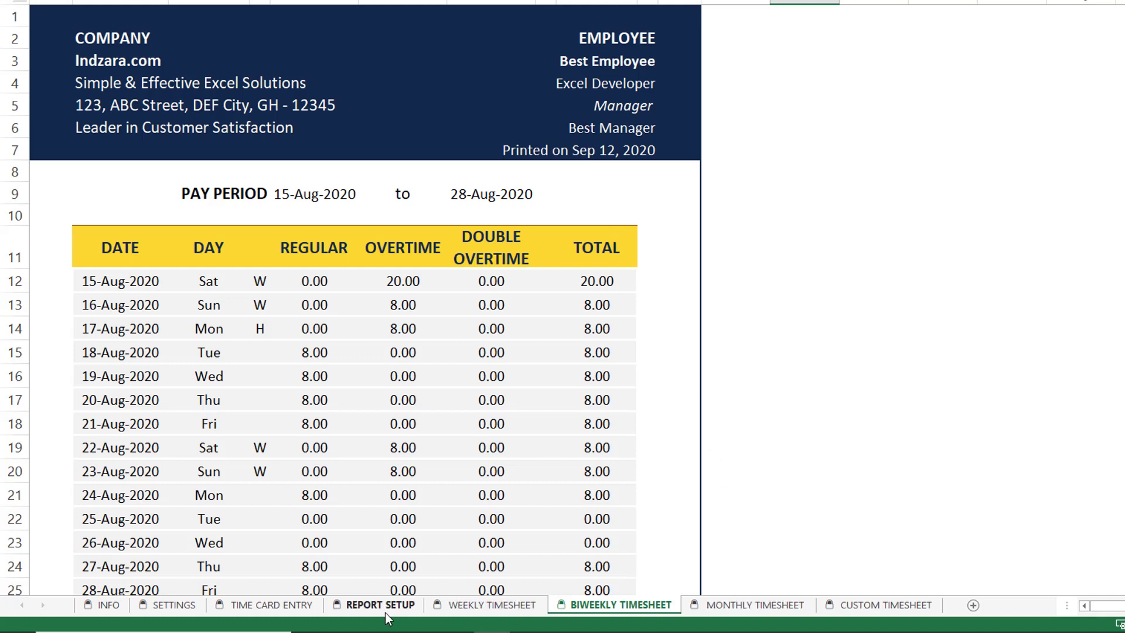
{"action": "scroll", "coordinate": [558, 481], "scroll_direction": "down", "scroll_amount": 3}
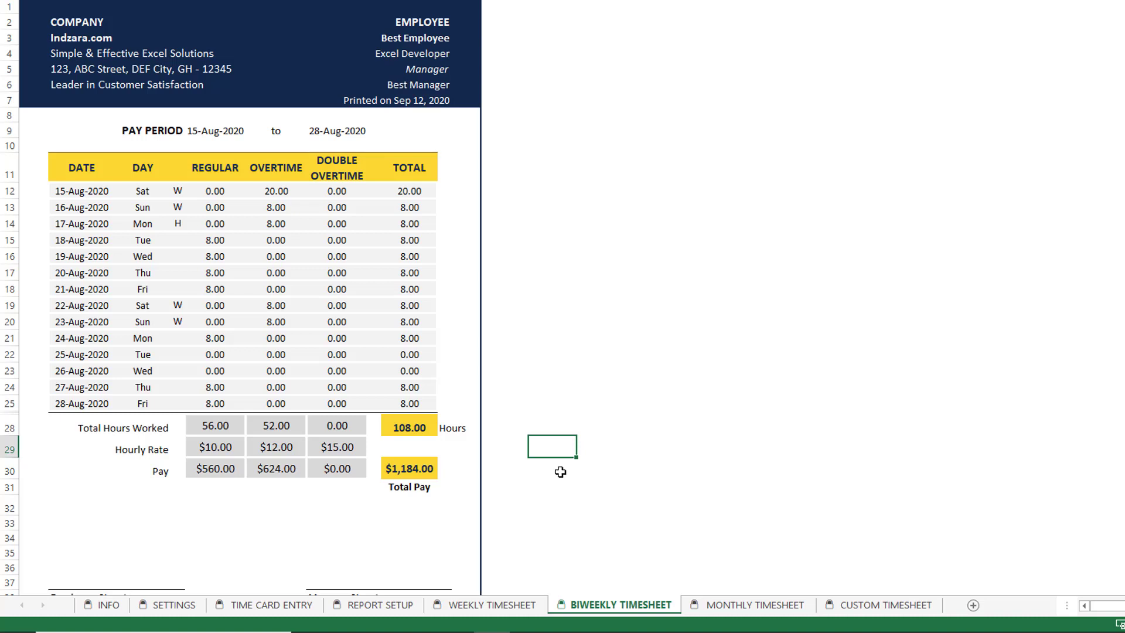
{"action": "left_click", "coordinate": [267, 606]}
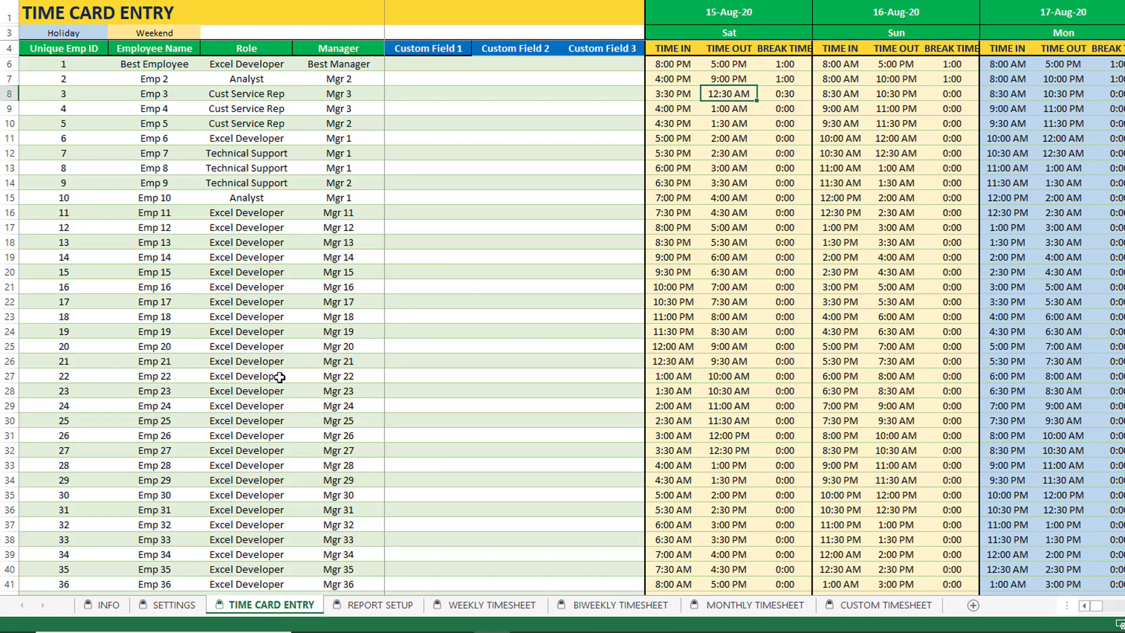
{"action": "scroll", "coordinate": [285, 310], "scroll_direction": "down", "scroll_amount": 4}
{"action": "scroll", "coordinate": [286, 311], "scroll_direction": "up", "scroll_amount": 4}
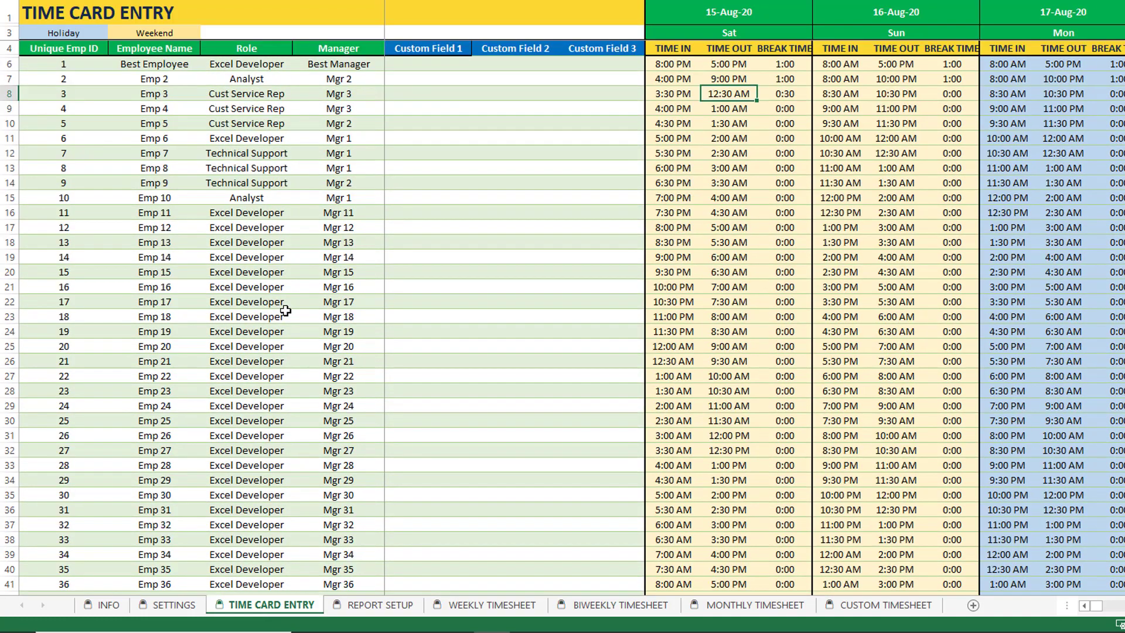